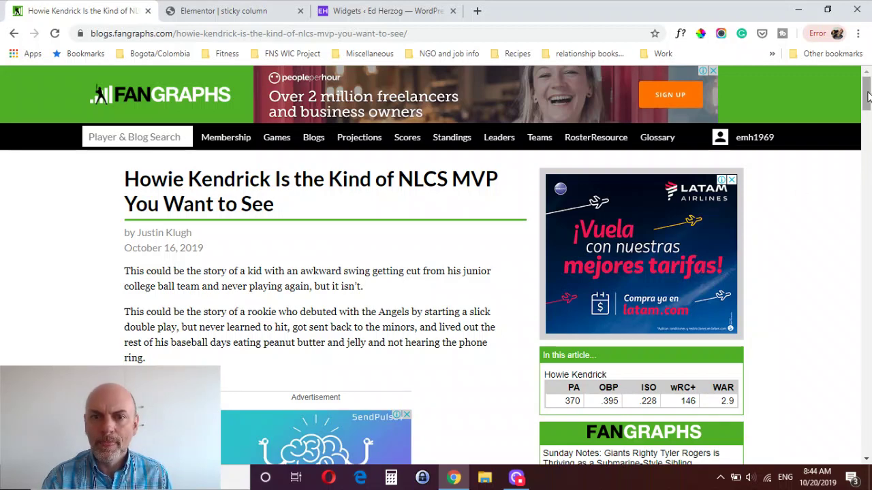
Step: Examine how the header and sidebar ads behave along the FanGraphs article about Howie Kendrick
{"action": "mouse_move", "coordinate": [867, 98]}
{"action": "left_mouse_down"}
{"action": "mouse_move", "coordinate": [867, 114]}
{"action": "mouse_move", "coordinate": [868, 92]}
{"action": "mouse_move", "coordinate": [868, 106]}
{"action": "left_mouse_up"}
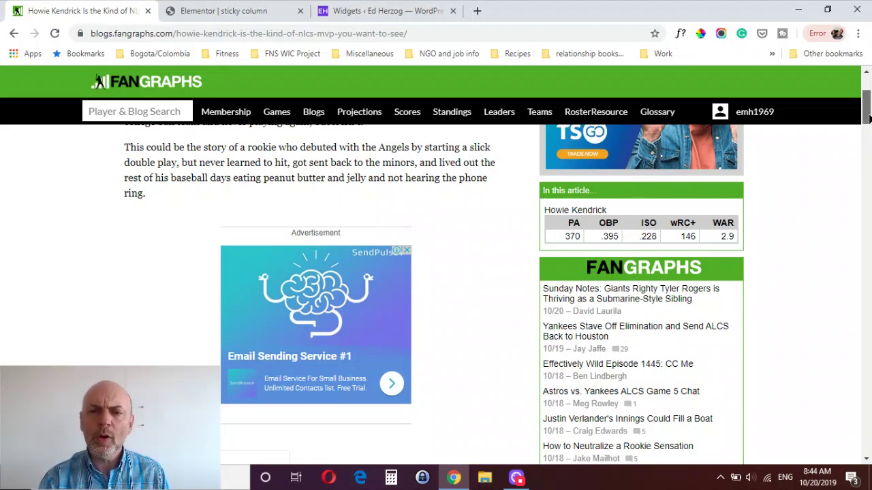
{"action": "left_click_drag", "start_coordinate": [867, 118], "coordinate": [868, 128]}
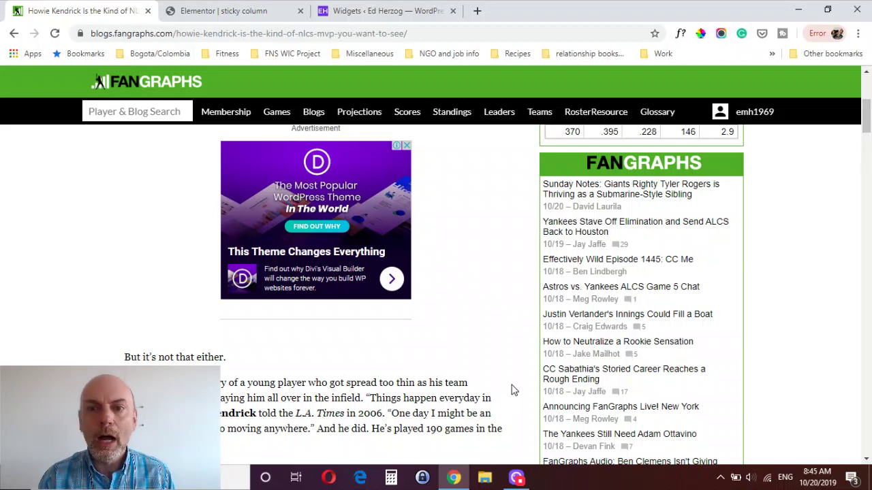
{"action": "left_click_drag", "start_coordinate": [863, 117], "coordinate": [842, 310]}
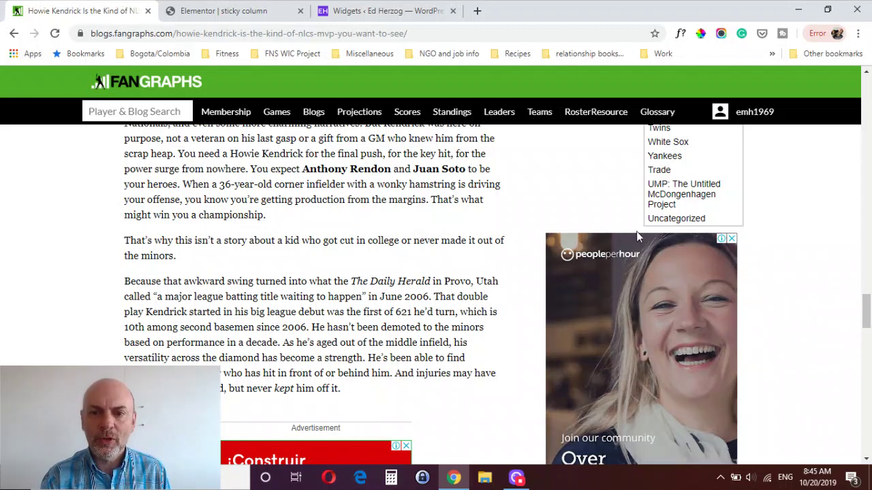
{"action": "left_click_drag", "start_coordinate": [866, 314], "coordinate": [863, 344]}
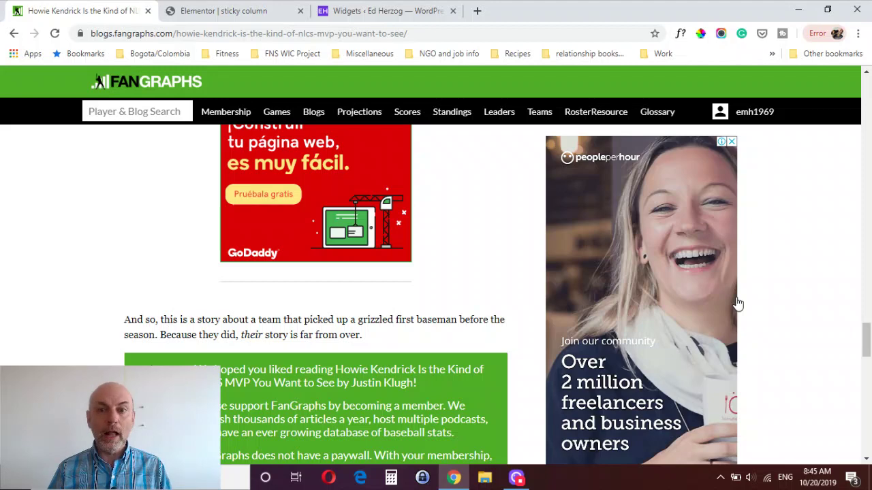
{"action": "scroll", "coordinate": [738, 304], "scroll_direction": "down", "scroll_amount": 3}
{"action": "scroll", "coordinate": [738, 304], "scroll_direction": "up", "scroll_amount": 3}
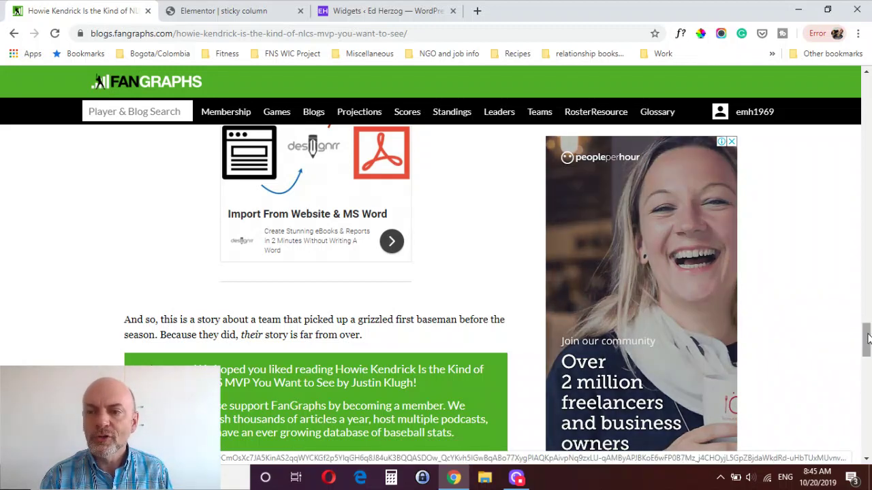
{"action": "left_click_drag", "start_coordinate": [867, 330], "coordinate": [867, 163]}
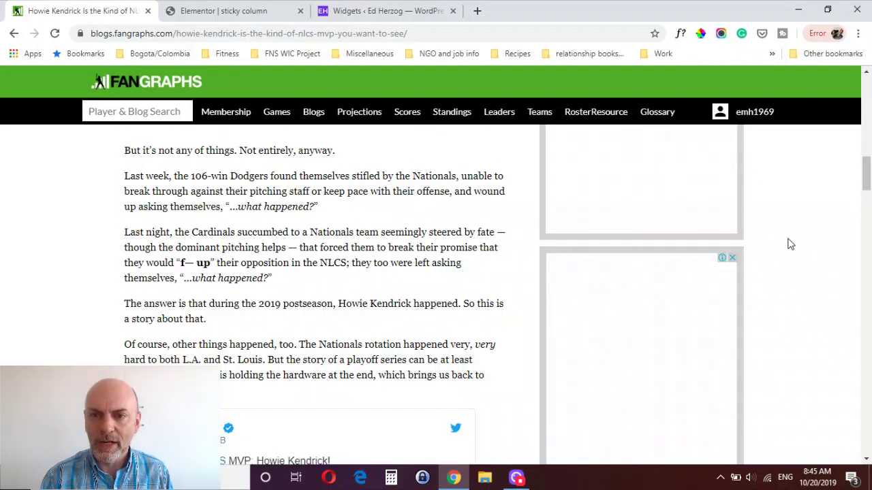
{"action": "left_click_drag", "start_coordinate": [869, 196], "coordinate": [869, 172]}
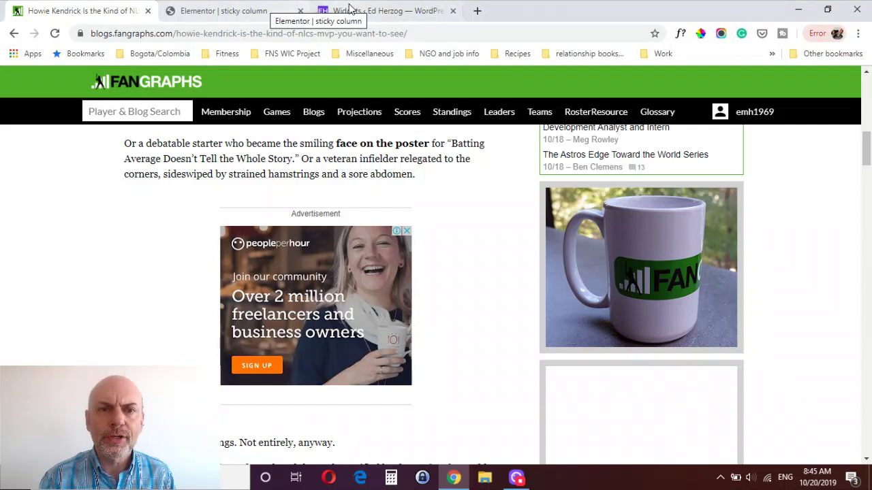
Step: In the Elementor post template, add a second column to the right of the post content and narrow it to about 23% width
{"action": "left_click", "coordinate": [260, 9]}
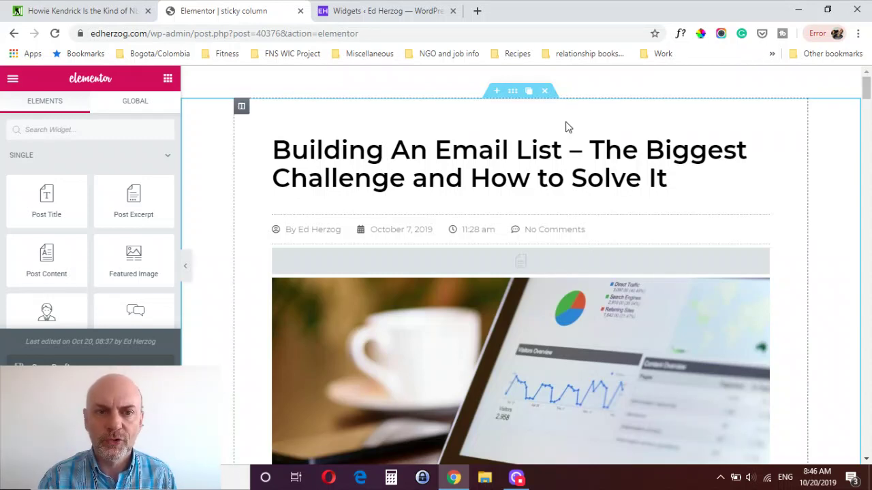
{"action": "left_click", "coordinate": [243, 110]}
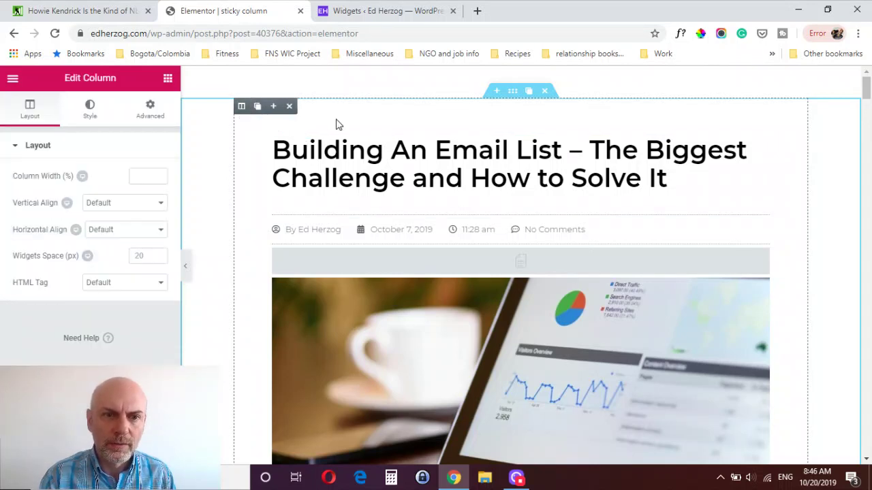
{"action": "left_click", "coordinate": [273, 107]}
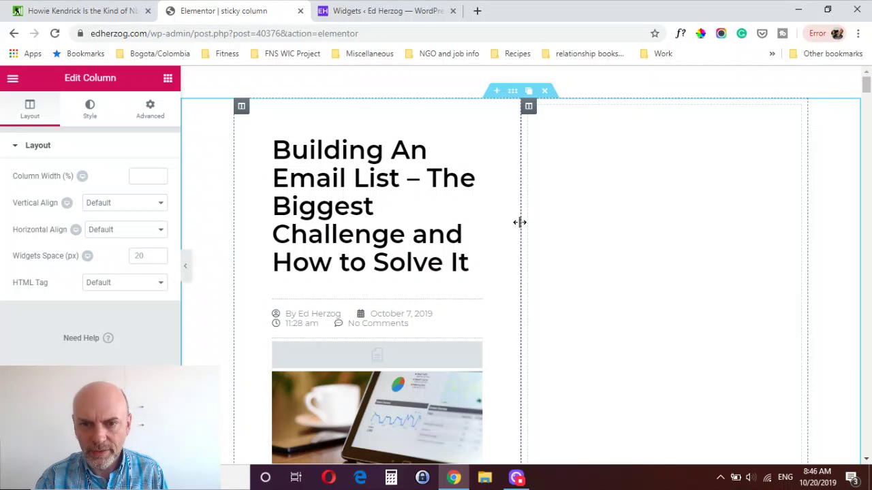
{"action": "left_click_drag", "start_coordinate": [594, 231], "coordinate": [678, 227]}
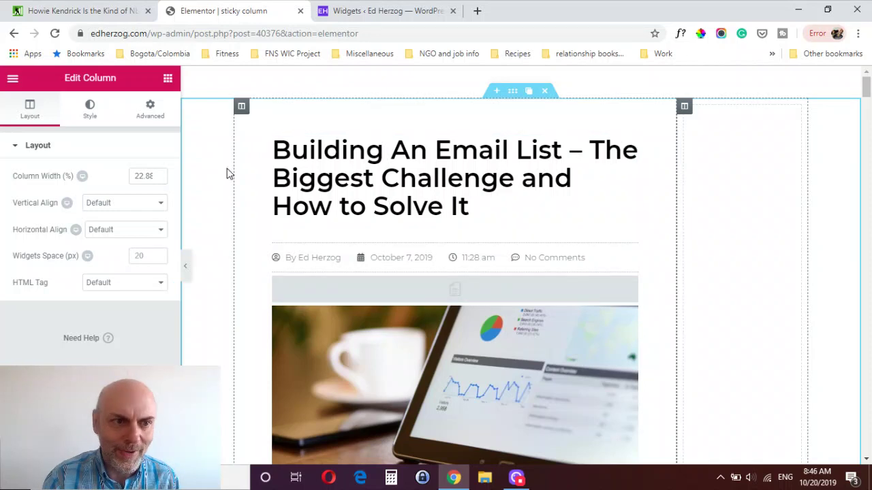
Step: Add a Sidebar widget showing the Default Sidebar to the new narrow column, and check that sidebar's contents on the WordPress Widgets page
{"action": "left_click", "coordinate": [167, 79]}
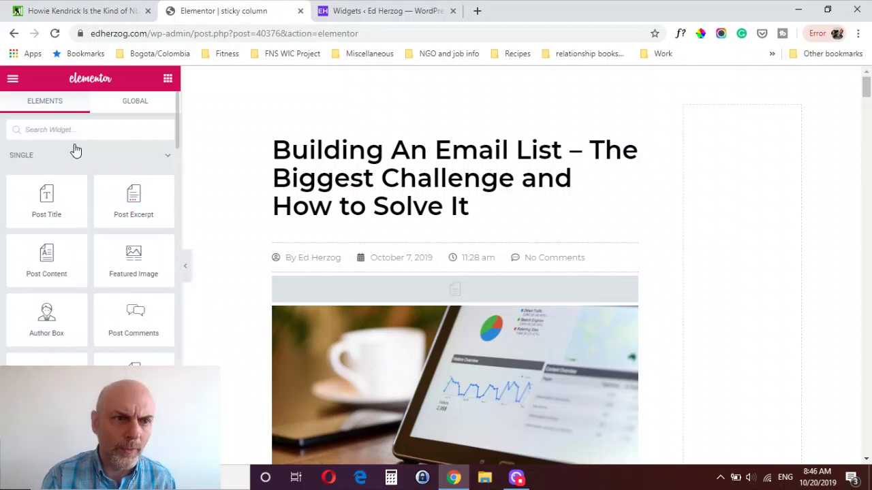
{"action": "type", "text": "side"}
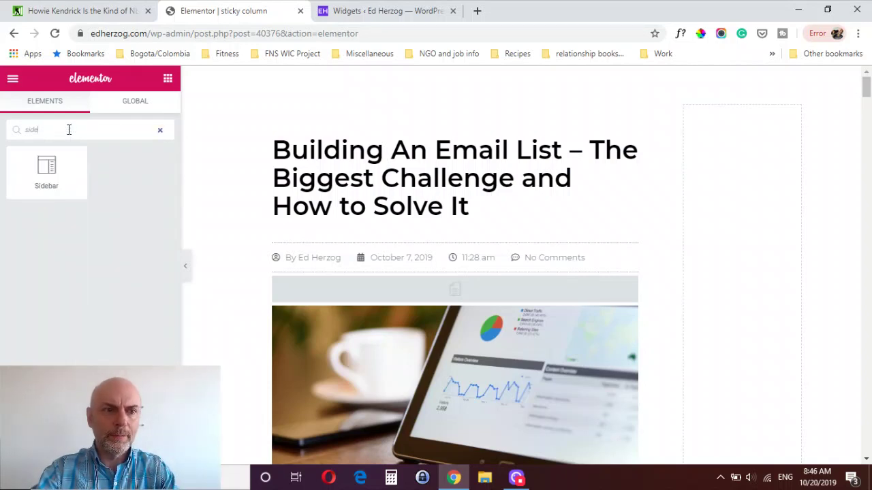
{"action": "left_click_drag", "start_coordinate": [168, 173], "coordinate": [730, 145]}
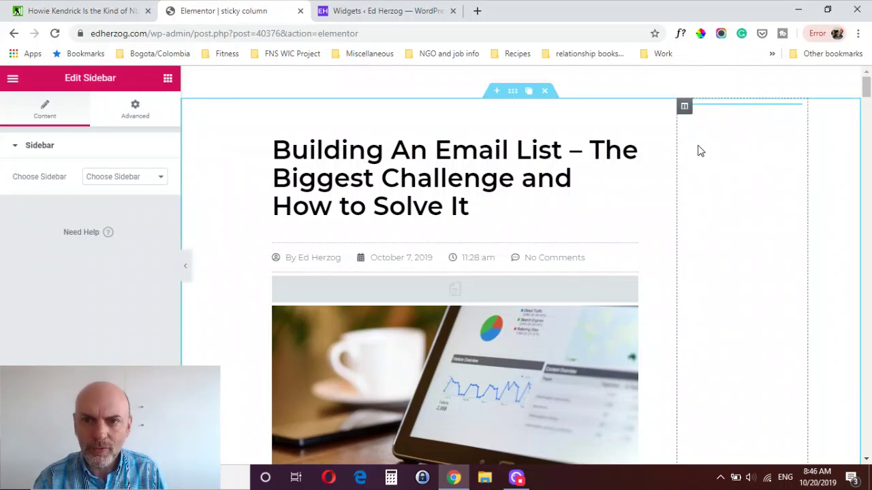
{"action": "left_click", "coordinate": [156, 178]}
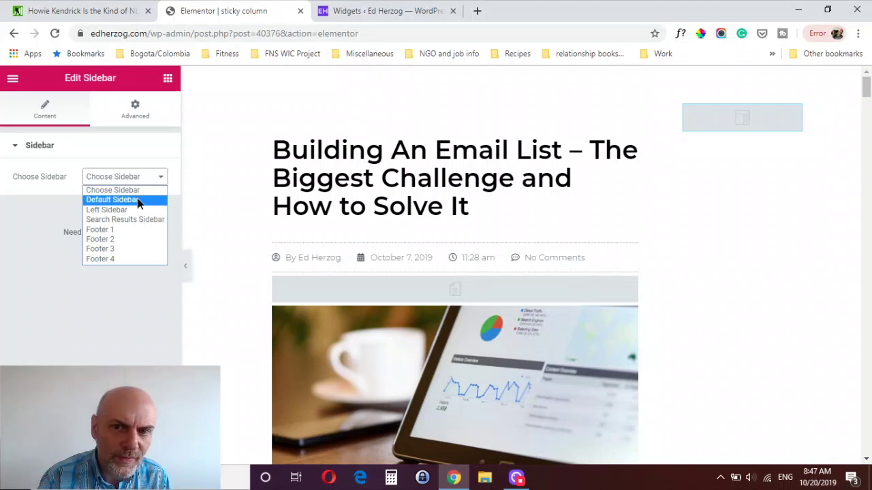
{"action": "left_click", "coordinate": [138, 200]}
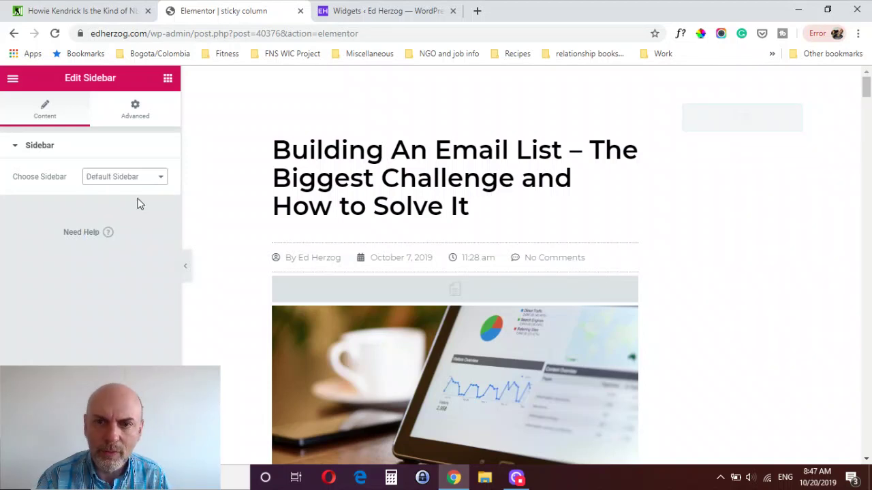
{"action": "left_click", "coordinate": [391, 8]}
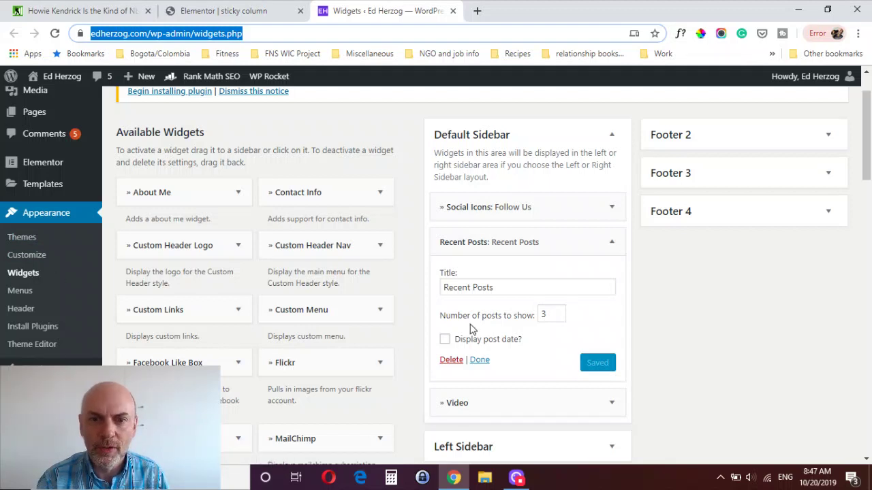
{"action": "left_click", "coordinate": [238, 13]}
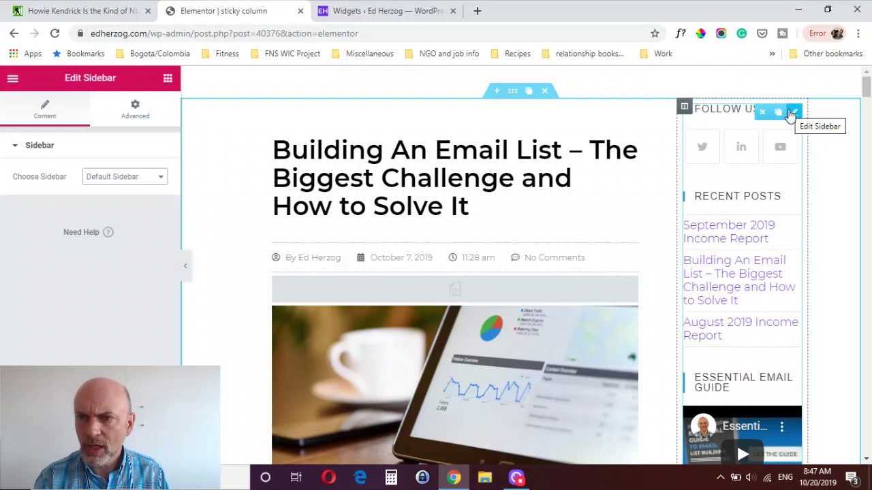
Step: Set the Sidebar widget's Sticky motion effect to Top and check how it behaves along the post
{"action": "left_click", "coordinate": [137, 116]}
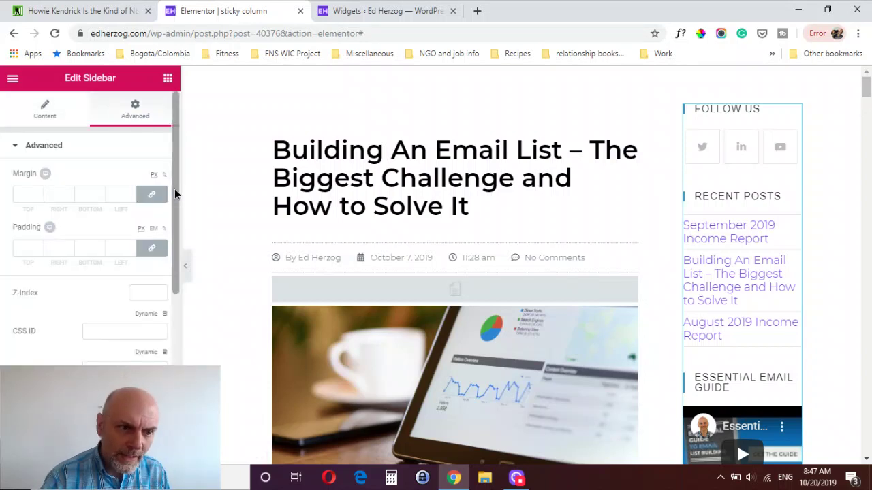
{"action": "left_click_drag", "start_coordinate": [175, 189], "coordinate": [178, 266]}
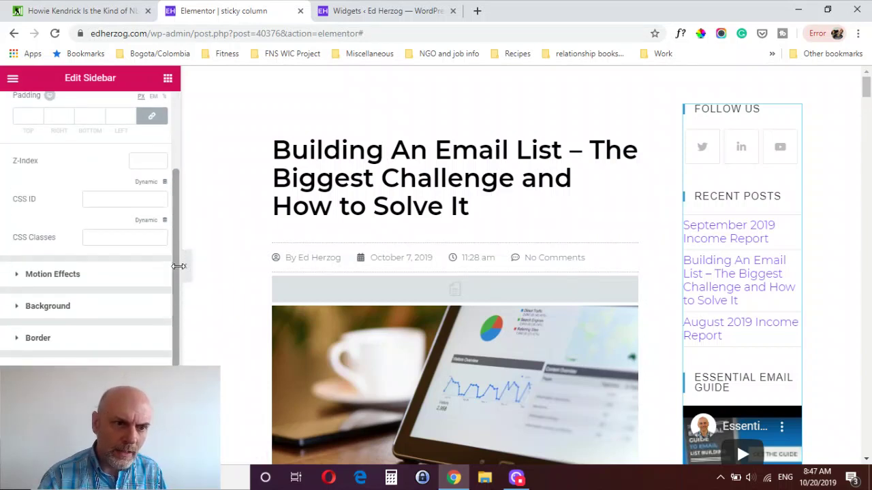
{"action": "left_click", "coordinate": [53, 274]}
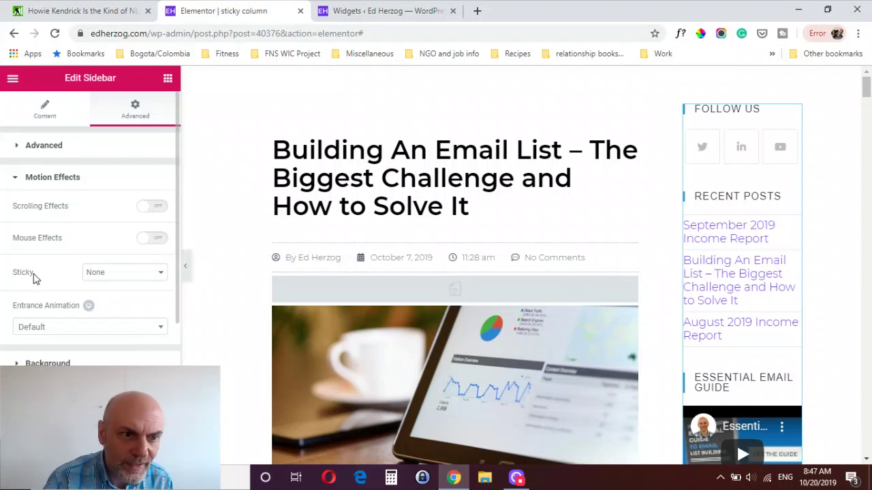
{"action": "left_click", "coordinate": [120, 274]}
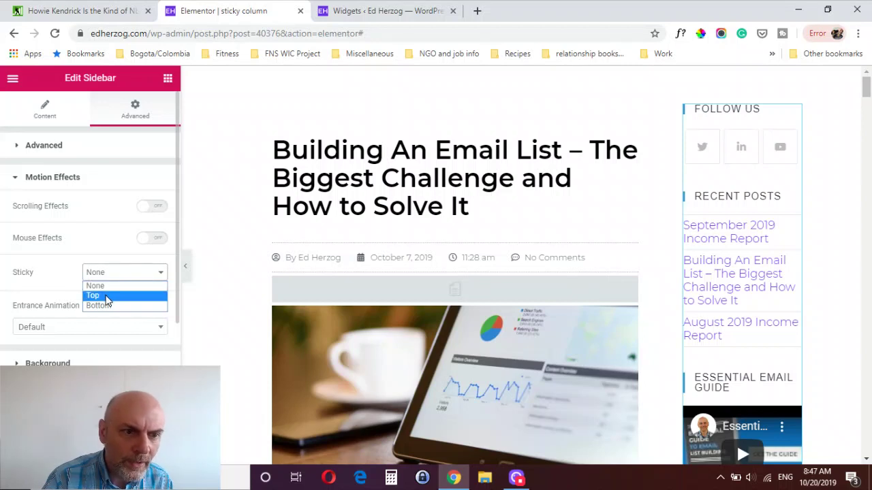
{"action": "left_click", "coordinate": [107, 297]}
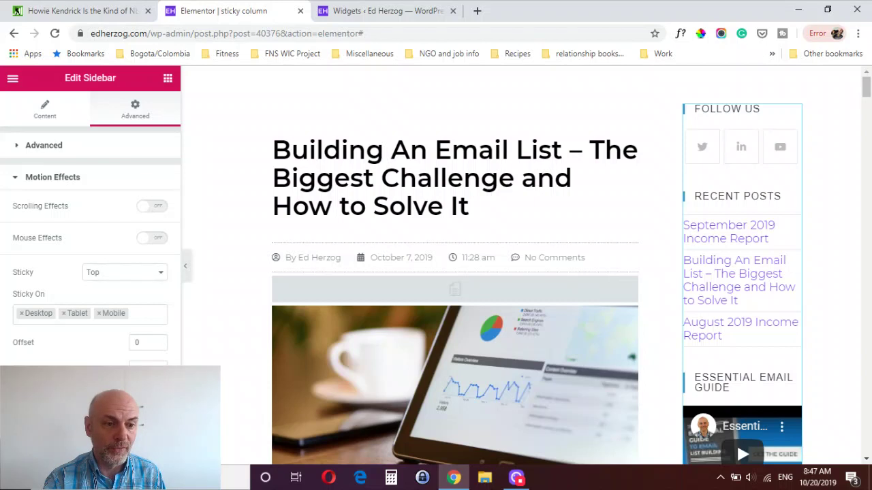
{"action": "mouse_move", "coordinate": [88, 453]}
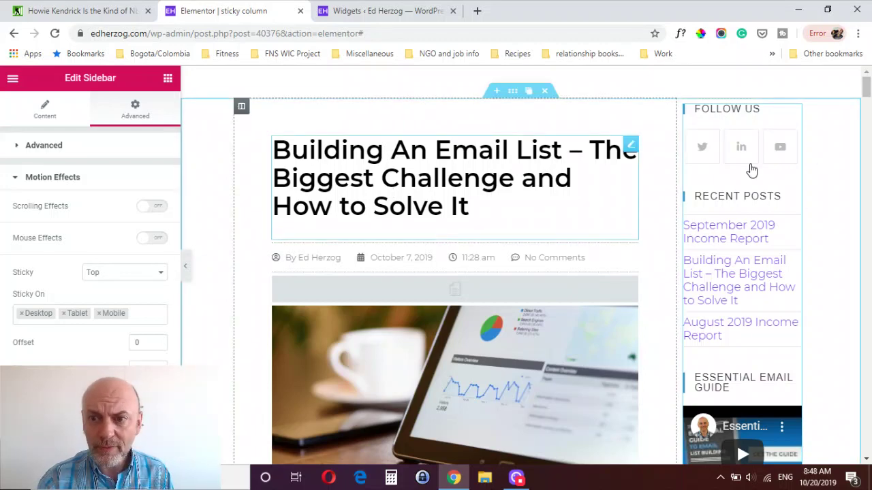
{"action": "mouse_move", "coordinate": [865, 98]}
{"action": "left_mouse_down"}
{"action": "mouse_move", "coordinate": [866, 136]}
{"action": "mouse_move", "coordinate": [867, 91]}
{"action": "mouse_move", "coordinate": [864, 356]}
{"action": "mouse_move", "coordinate": [864, 98]}
{"action": "left_mouse_up"}
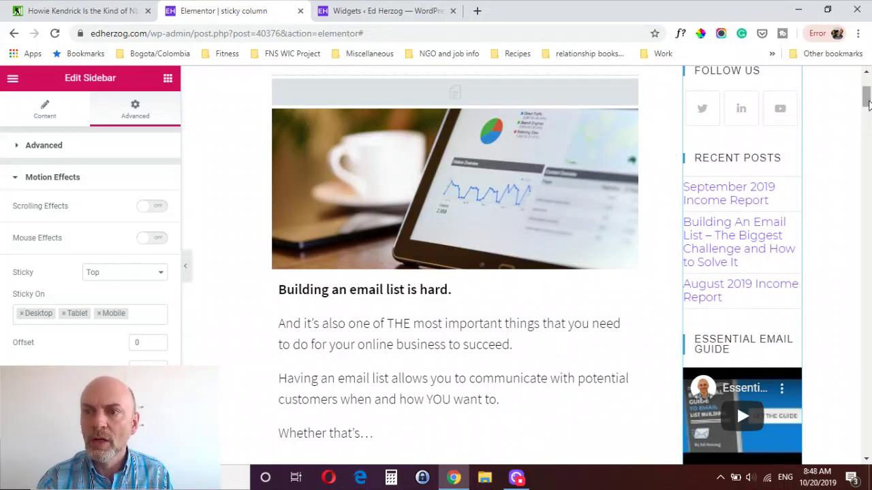
{"action": "left_click_drag", "start_coordinate": [865, 99], "coordinate": [869, 203]}
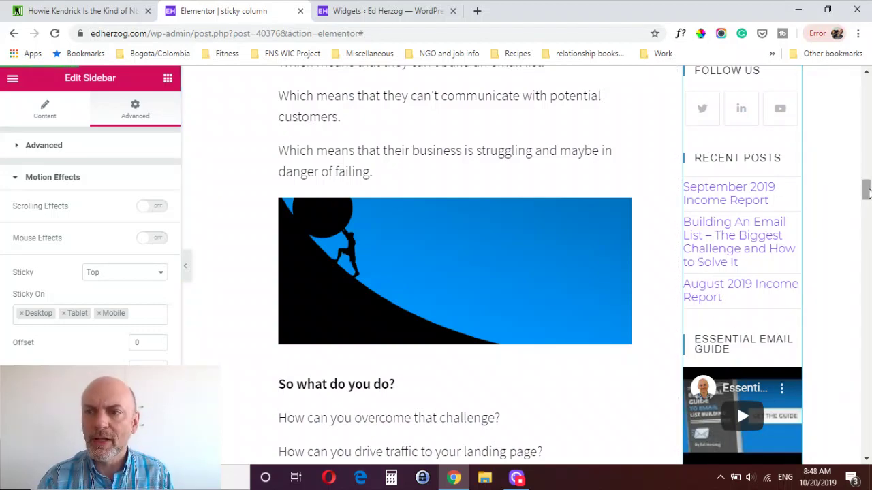
{"action": "left_click_drag", "start_coordinate": [867, 194], "coordinate": [860, 350]}
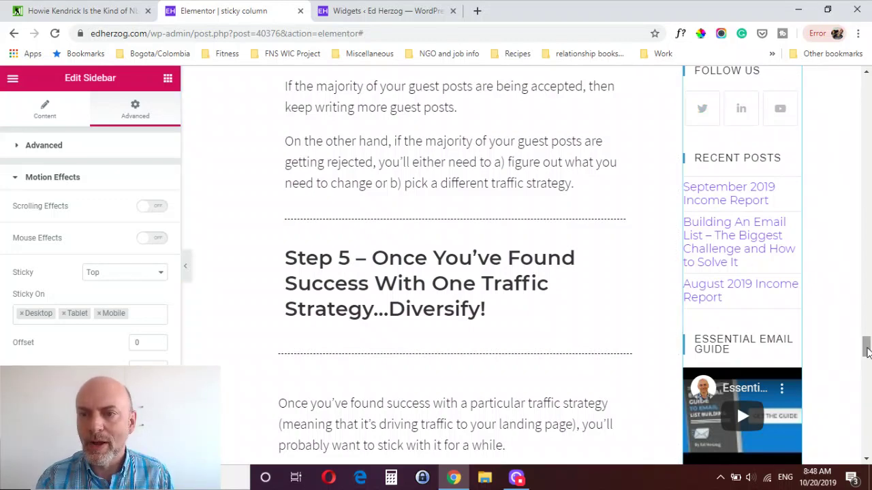
{"action": "left_click_drag", "start_coordinate": [865, 344], "coordinate": [865, 85]}
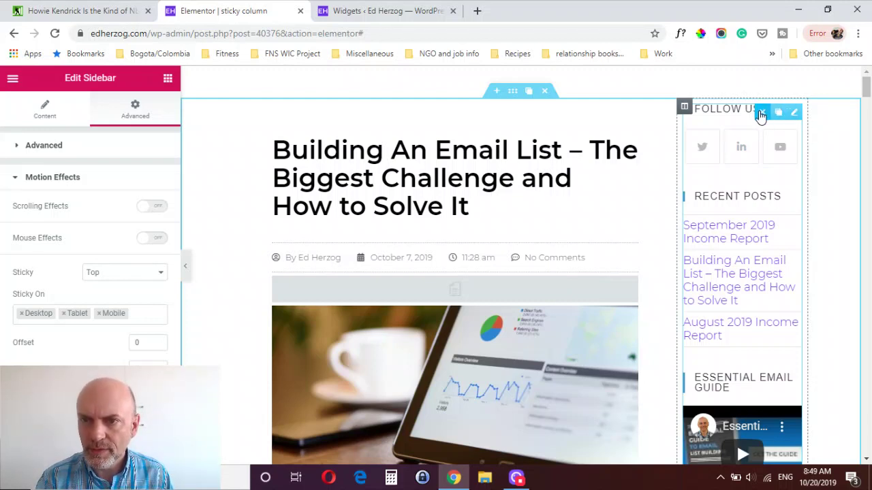
Step: Replace the Sidebar widget in the narrow column with an Inner Section reduced to a single column
{"action": "left_click", "coordinate": [761, 113]}
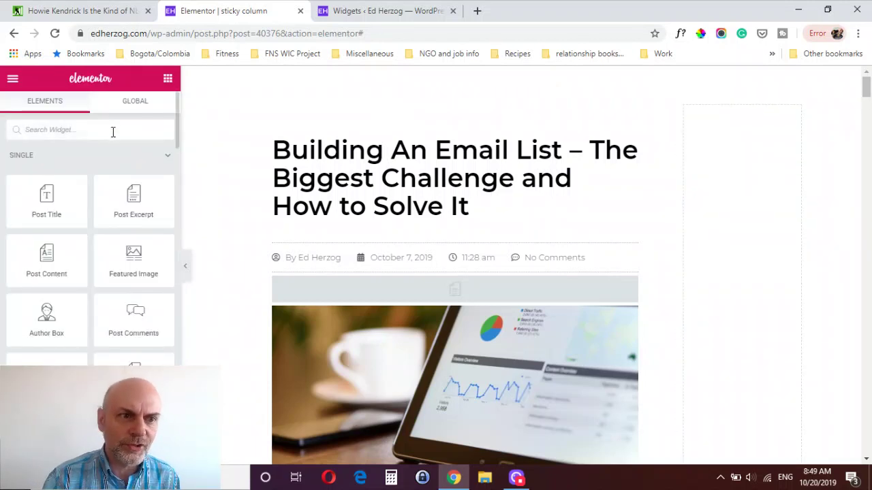
{"action": "type", "text": "inn"}
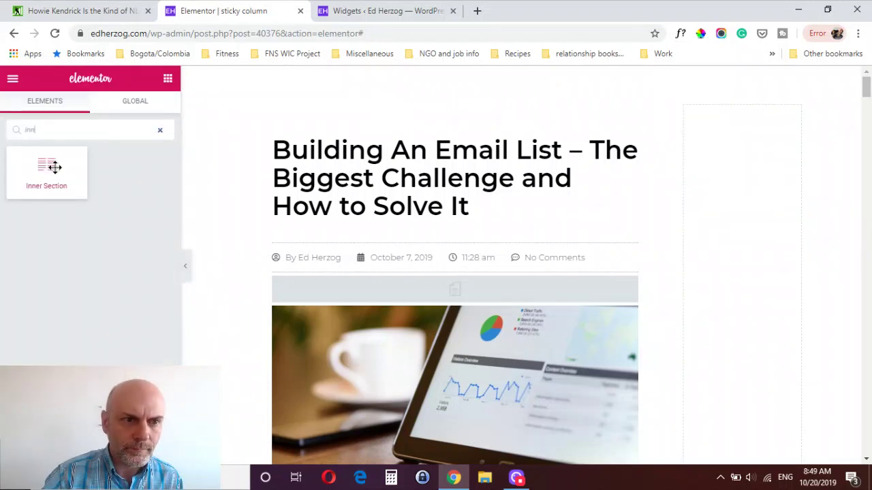
{"action": "left_click_drag", "start_coordinate": [48, 167], "coordinate": [751, 135]}
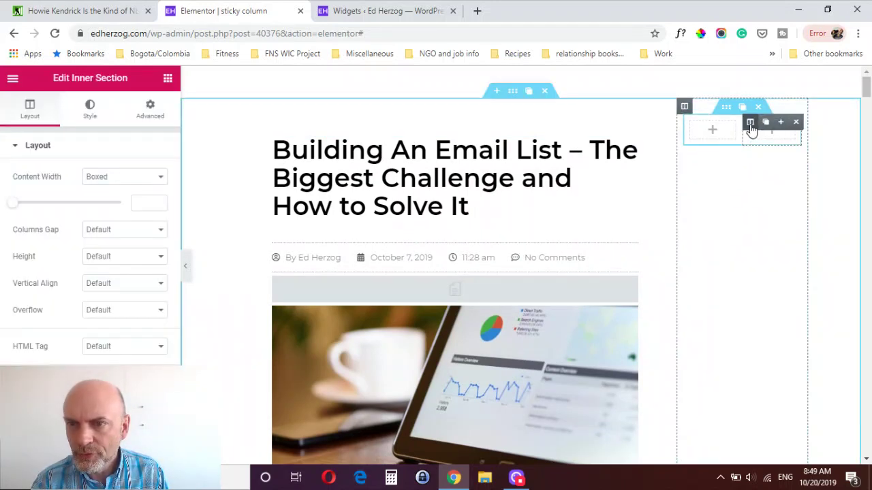
{"action": "left_click", "coordinate": [798, 124]}
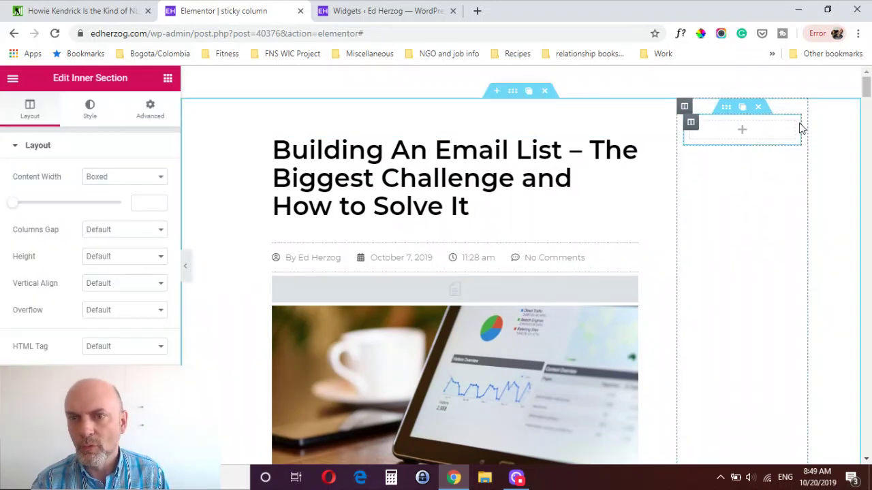
Step: Add an Elementor Video widget inside the single-column Inner Section beside the post content
{"action": "left_click", "coordinate": [168, 81]}
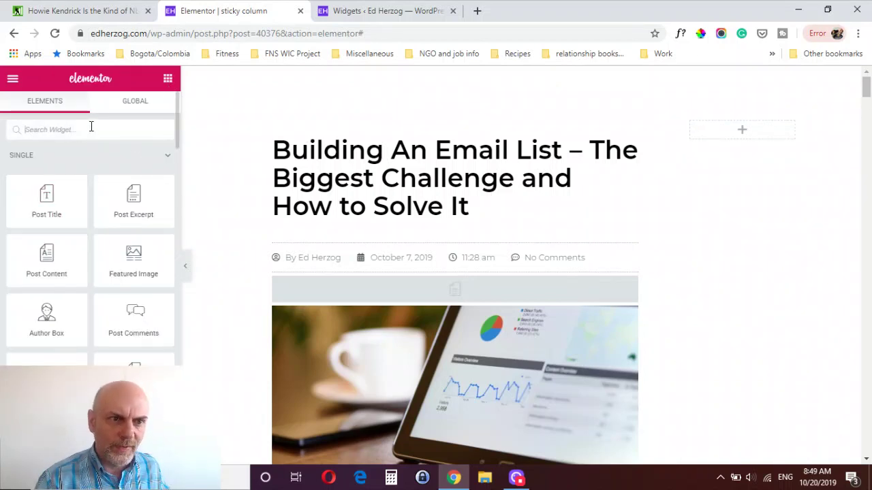
{"action": "type", "text": "video"}
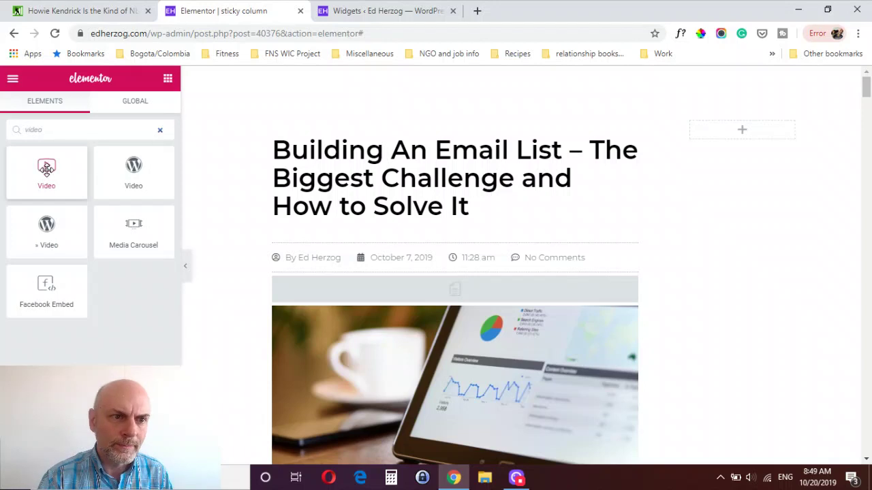
{"action": "left_click_drag", "start_coordinate": [46, 169], "coordinate": [741, 134]}
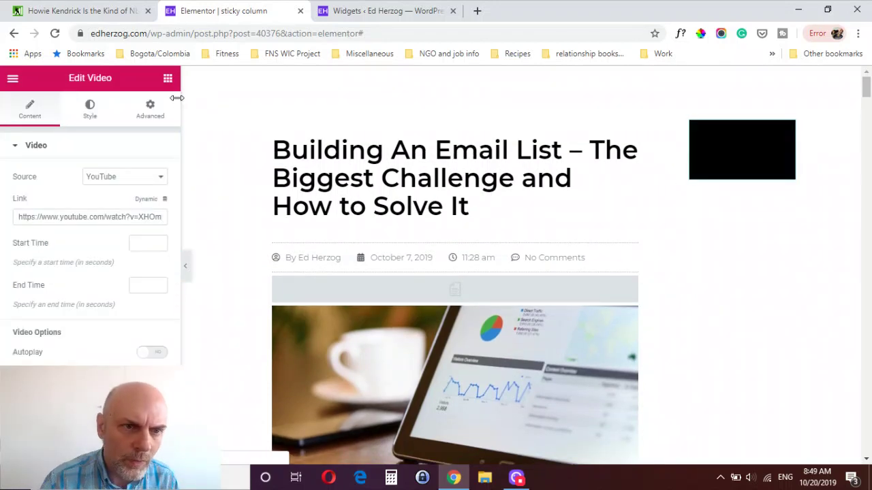
Step: Add a Share Buttons widget above the video in the Inner Section beside the post content
{"action": "left_click", "coordinate": [167, 80]}
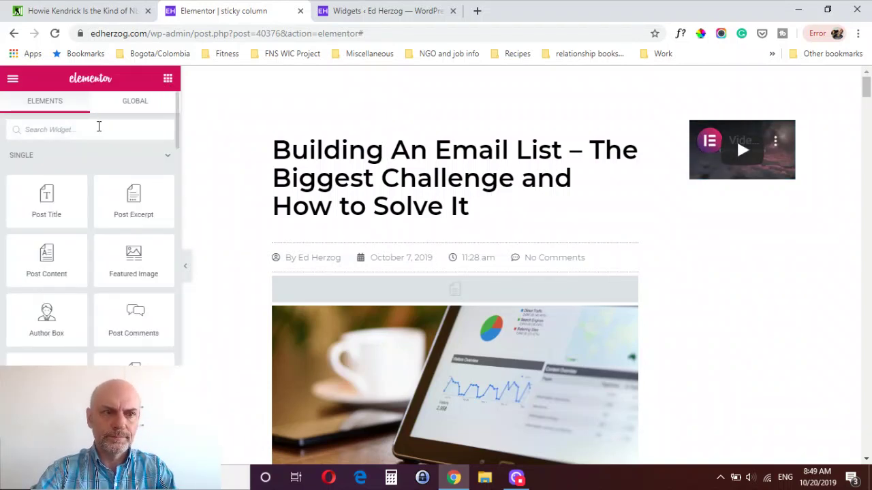
{"action": "type", "text": "share"}
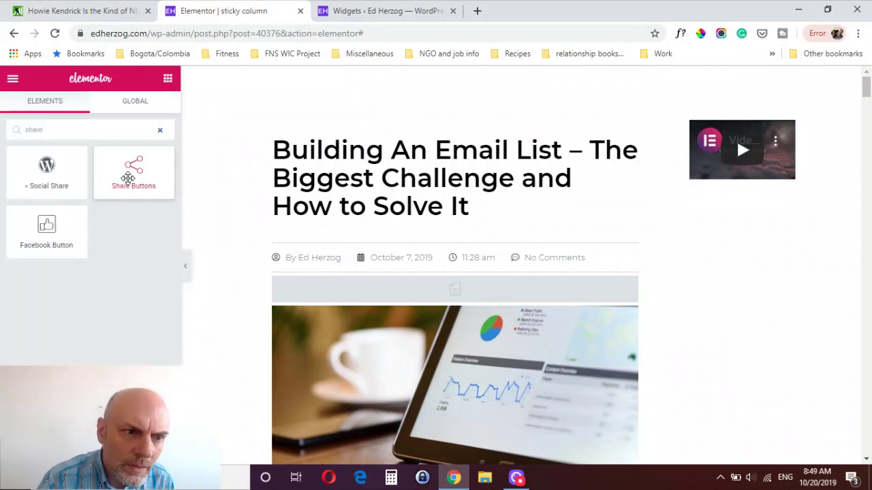
{"action": "left_click_drag", "start_coordinate": [129, 179], "coordinate": [736, 144]}
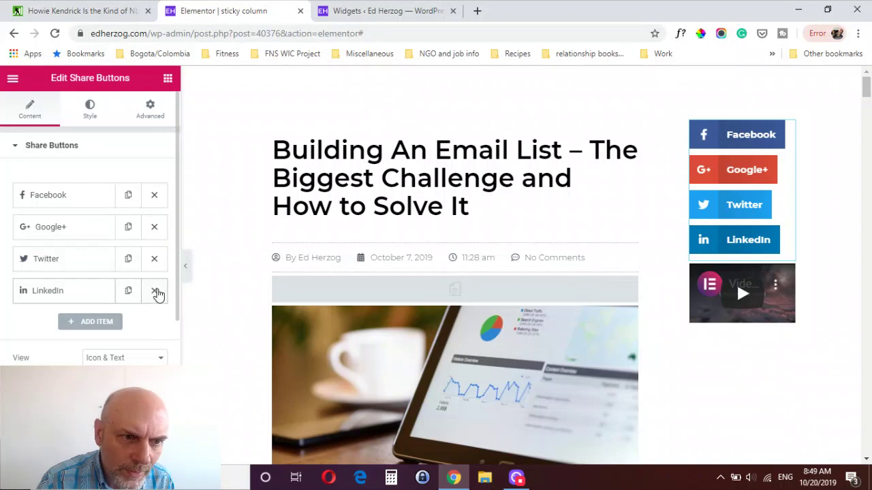
Step: Remove Google+ from the share buttons and set their View to Icon
{"action": "left_click", "coordinate": [155, 229]}
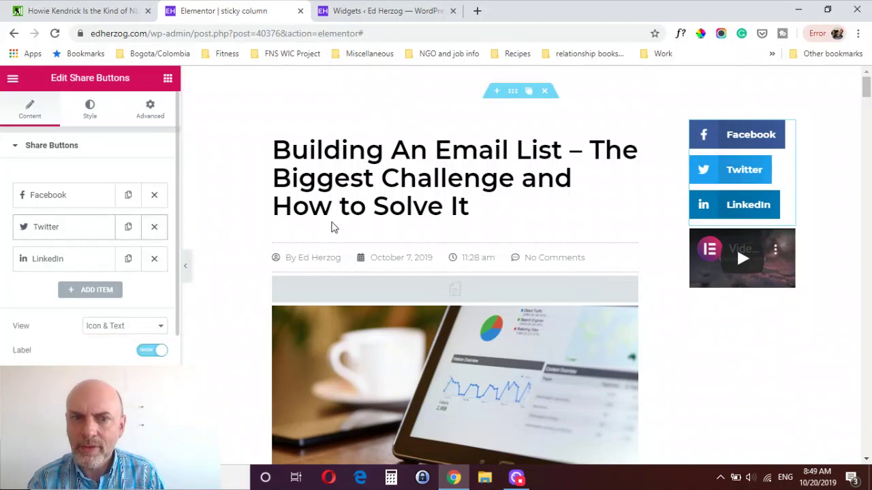
{"action": "left_click", "coordinate": [126, 328]}
{"action": "left_click", "coordinate": [116, 350]}
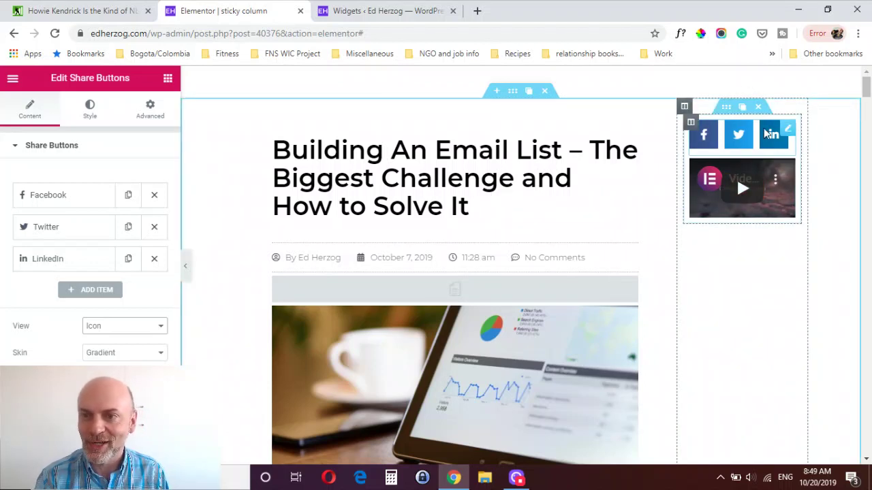
Step: Add a Posts widget between the share buttons and the video, showing 3 posts per page in 1 column
{"action": "left_click", "coordinate": [167, 79]}
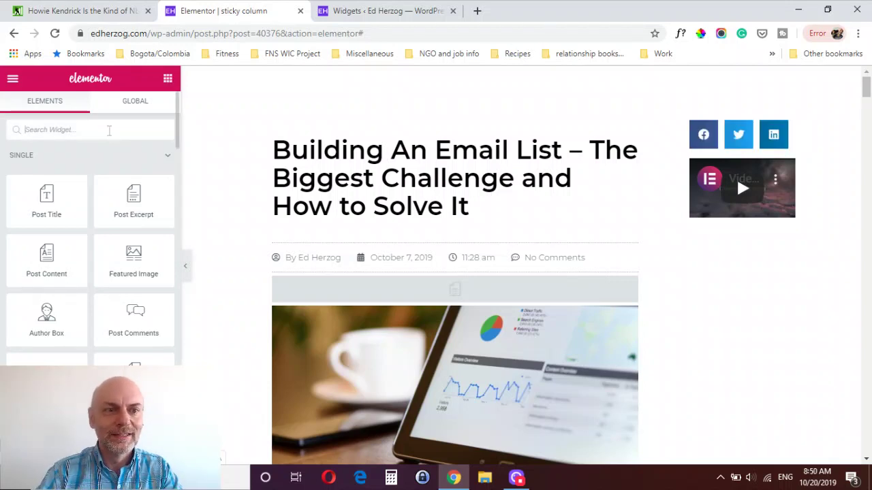
{"action": "type", "text": "pos"}
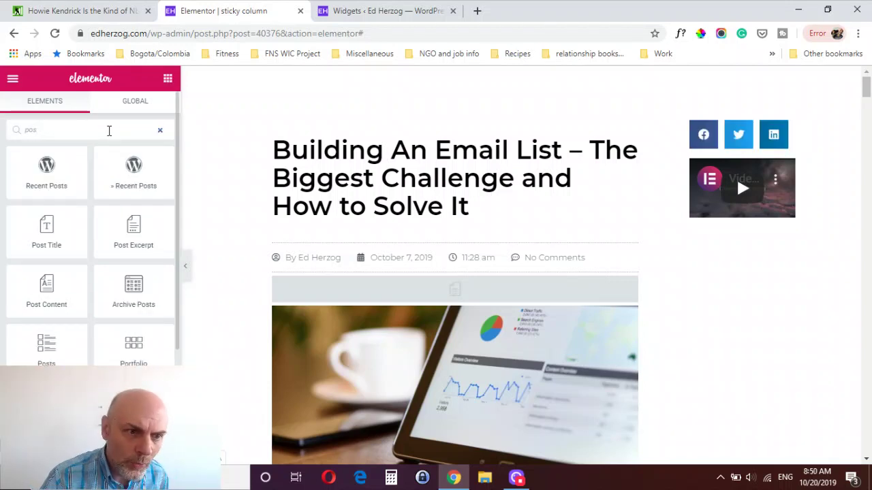
{"action": "left_click_drag", "start_coordinate": [177, 232], "coordinate": [173, 318]}
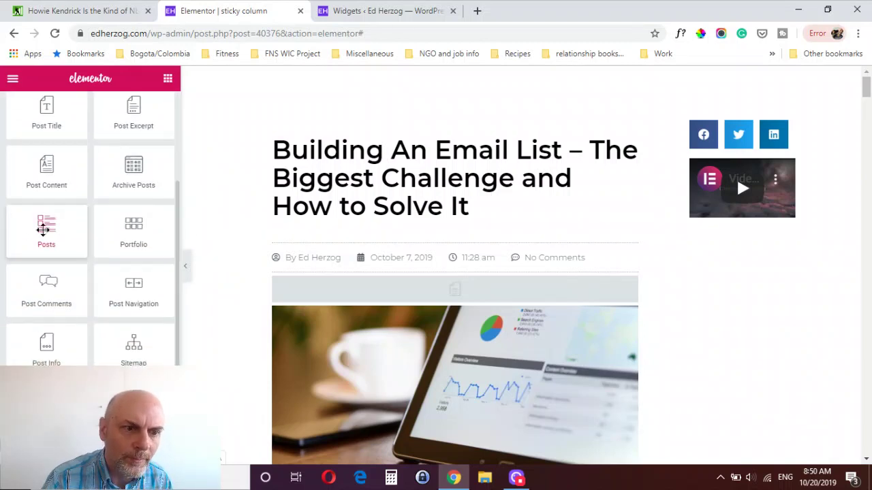
{"action": "left_click_drag", "start_coordinate": [43, 225], "coordinate": [708, 235]}
{"action": "mouse_move", "coordinate": [721, 162]}
{"action": "left_mouse_down"}
{"action": "mouse_move", "coordinate": [713, 142]}
{"action": "mouse_move", "coordinate": [713, 150]}
{"action": "left_mouse_up"}
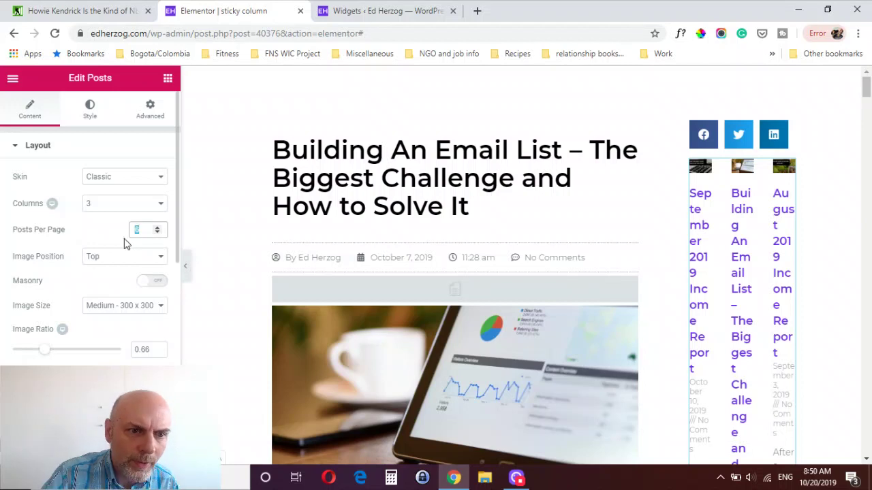
{"action": "left_click", "coordinate": [98, 207]}
{"action": "left_click", "coordinate": [98, 217]}
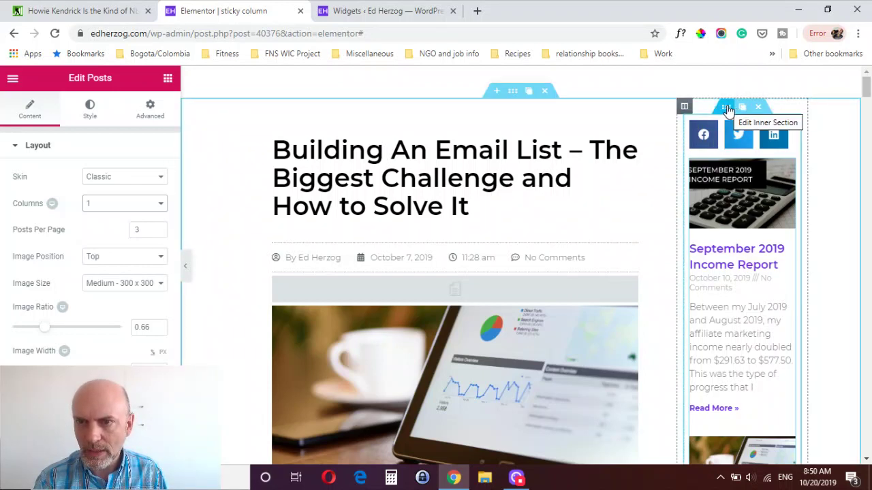
Step: Set the Inner Section's Sticky motion effect to Top and check how the whole group of widgets behaves along the post
{"action": "left_click", "coordinate": [727, 109]}
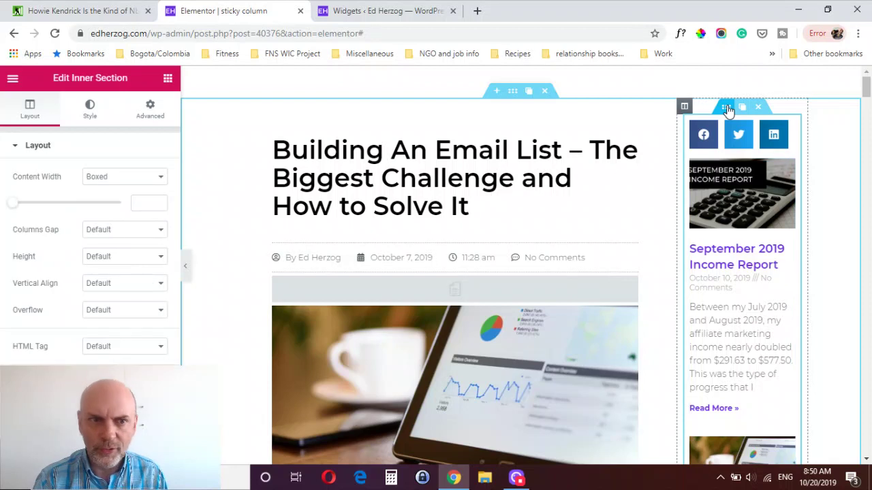
{"action": "left_click", "coordinate": [147, 116]}
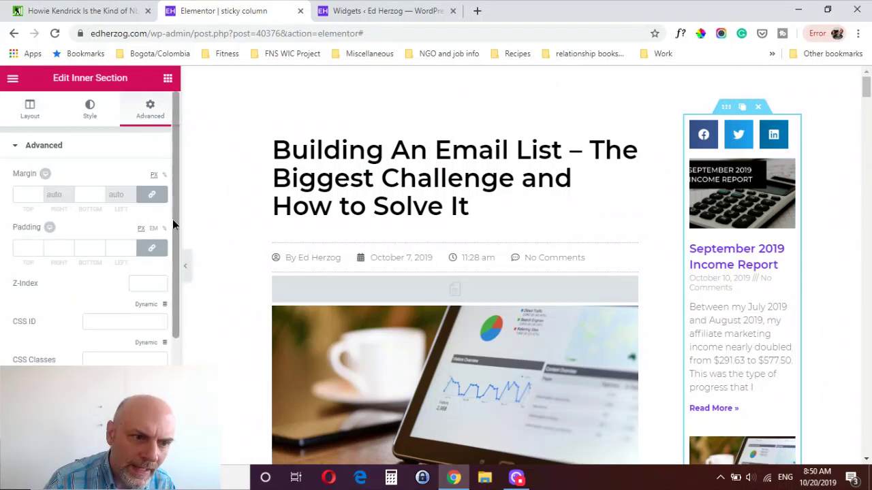
{"action": "left_click_drag", "start_coordinate": [172, 219], "coordinate": [159, 315]}
{"action": "left_click", "coordinate": [52, 270]}
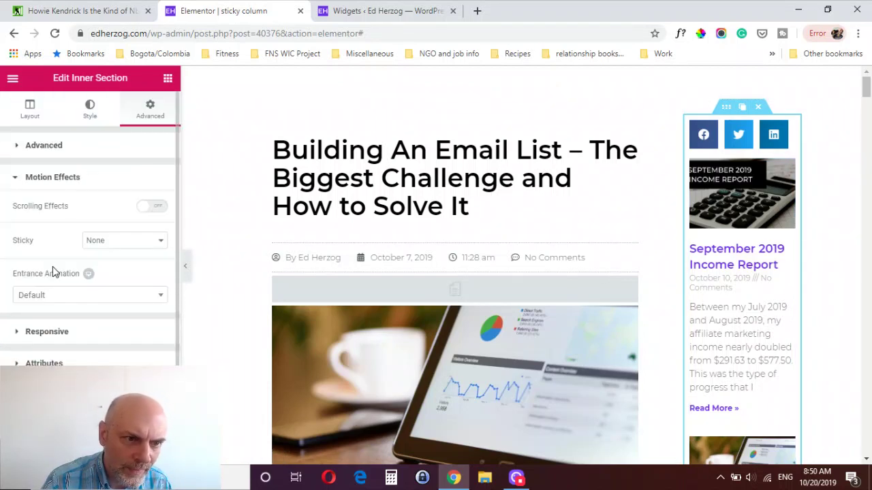
{"action": "left_click", "coordinate": [129, 245]}
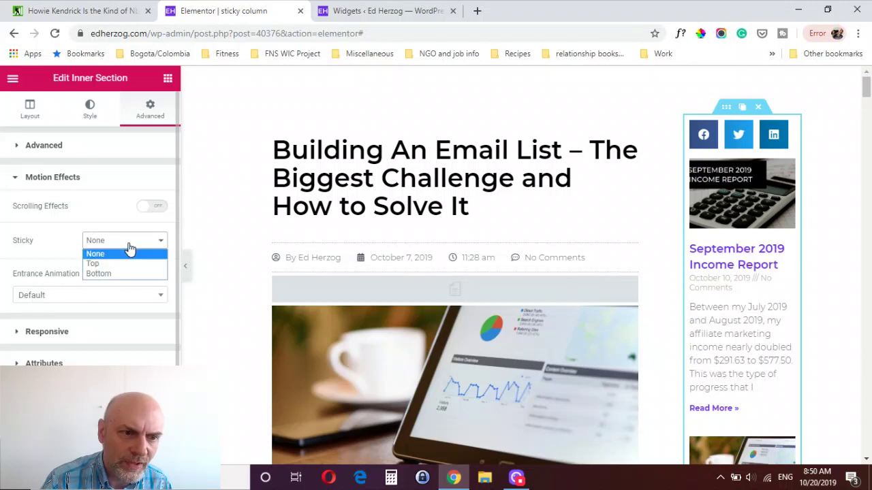
{"action": "left_click", "coordinate": [98, 263]}
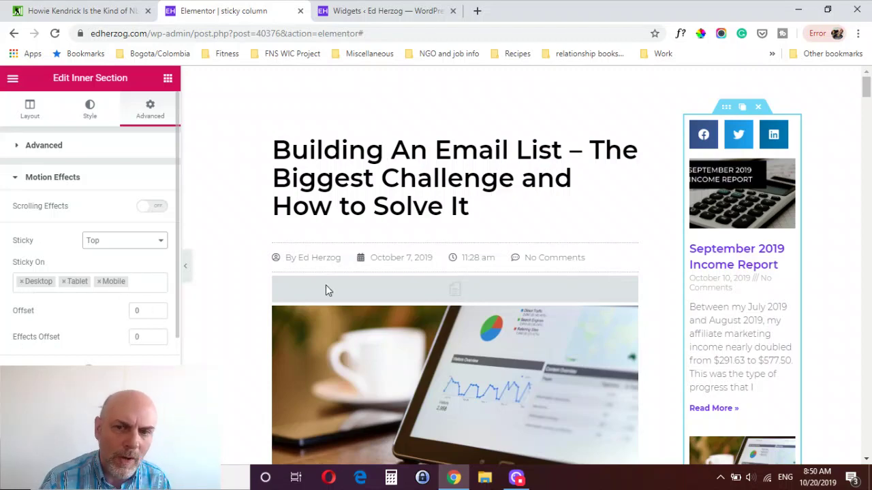
{"action": "mouse_move", "coordinate": [865, 98]}
{"action": "left_mouse_down"}
{"action": "mouse_move", "coordinate": [866, 179]}
{"action": "mouse_move", "coordinate": [867, 90]}
{"action": "left_mouse_up"}
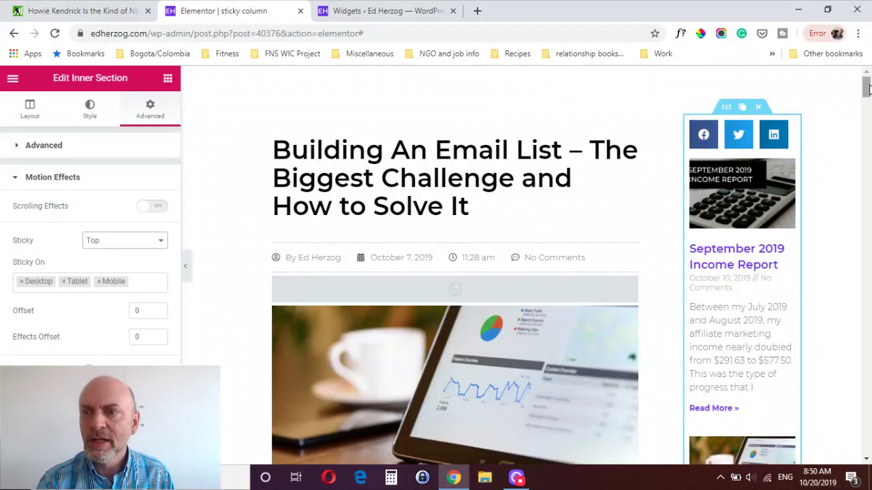
{"action": "left_click_drag", "start_coordinate": [867, 92], "coordinate": [867, 193]}
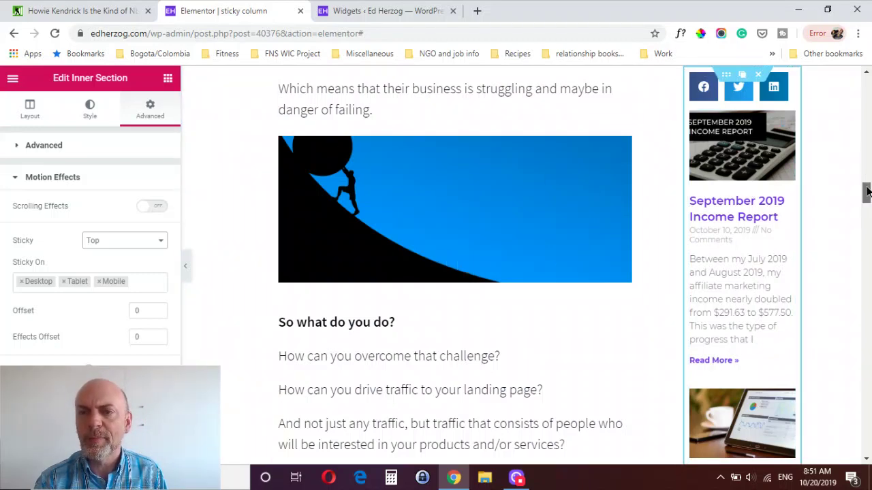
{"action": "left_click_drag", "start_coordinate": [867, 193], "coordinate": [867, 87]}
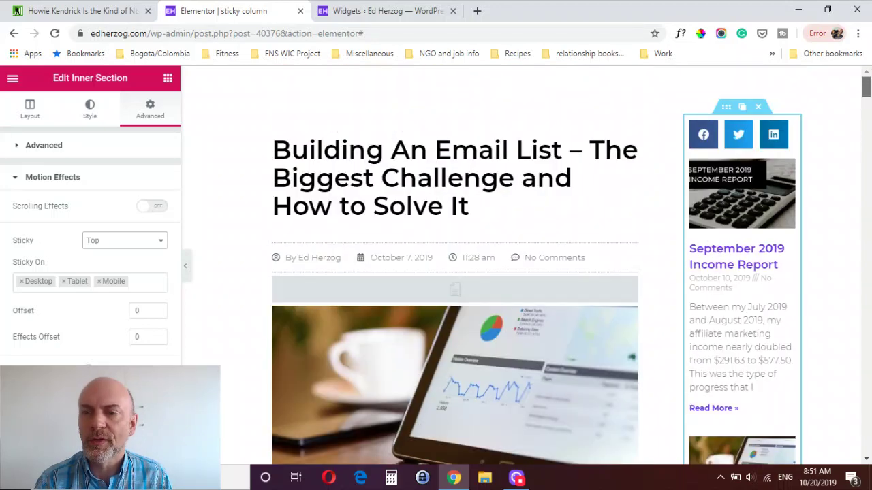
{"action": "left_click_drag", "start_coordinate": [868, 188], "coordinate": [866, 83]}
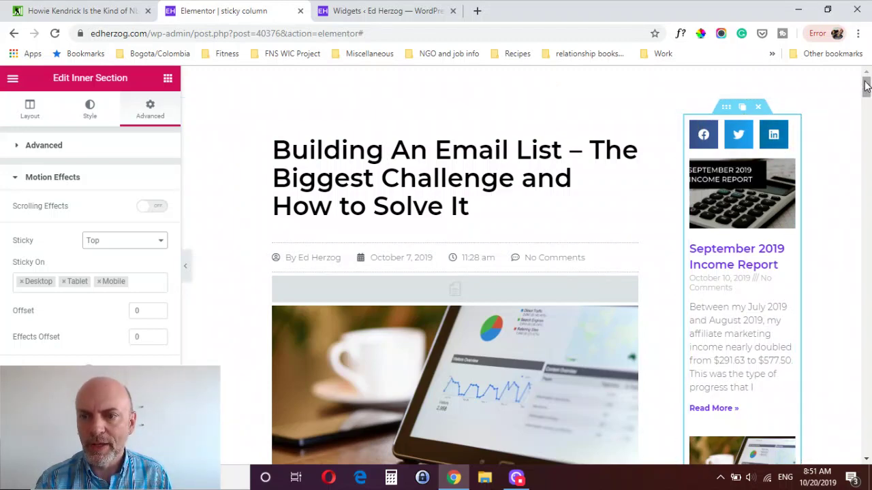
{"action": "left_click_drag", "start_coordinate": [866, 83], "coordinate": [866, 110]}
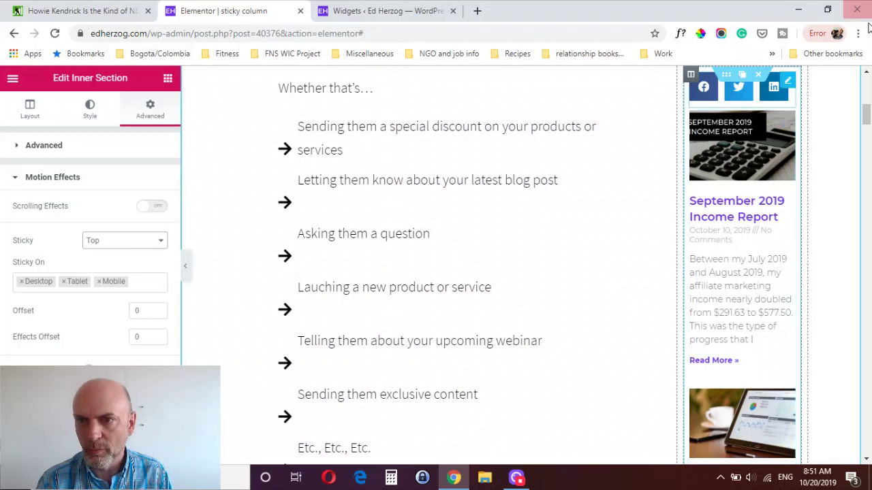
{"action": "left_click_drag", "start_coordinate": [866, 110], "coordinate": [866, 84]}
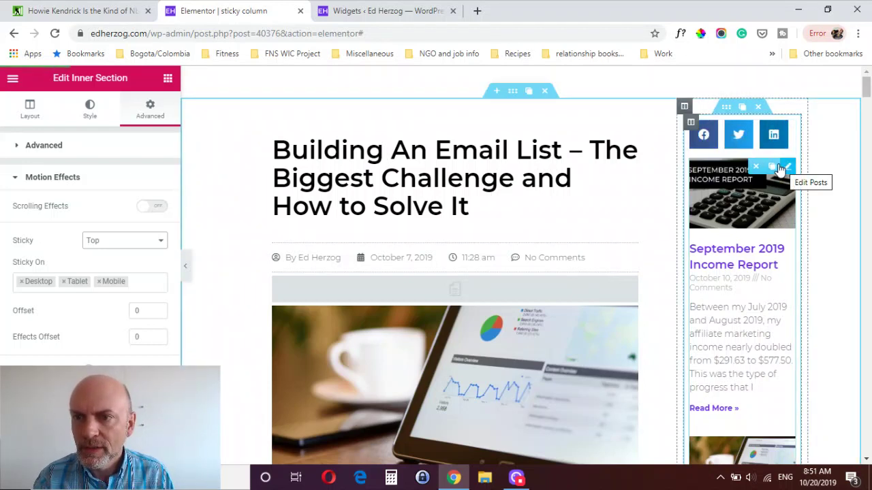
Step: Delete the Posts widget and move the Video widget out of the Inner Section, directly above it in the narrow column
{"action": "left_click", "coordinate": [756, 167]}
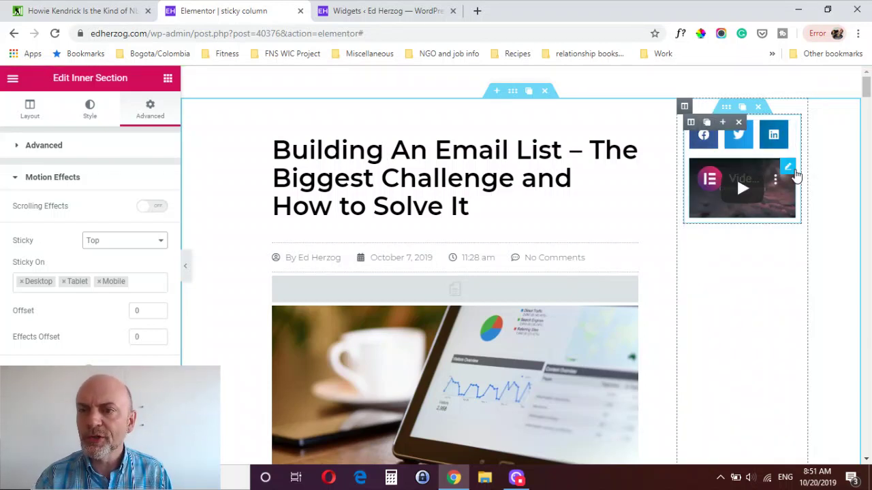
{"action": "mouse_move", "coordinate": [792, 175]}
{"action": "left_click_drag", "start_coordinate": [790, 146], "coordinate": [697, 90]}
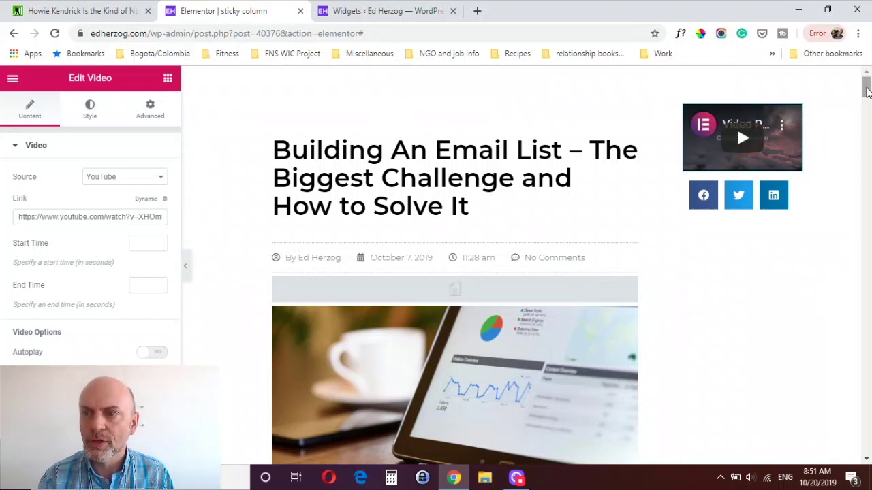
{"action": "mouse_move", "coordinate": [868, 91]}
{"action": "left_mouse_down"}
{"action": "mouse_move", "coordinate": [867, 113]}
{"action": "mouse_move", "coordinate": [868, 89]}
{"action": "left_mouse_up"}
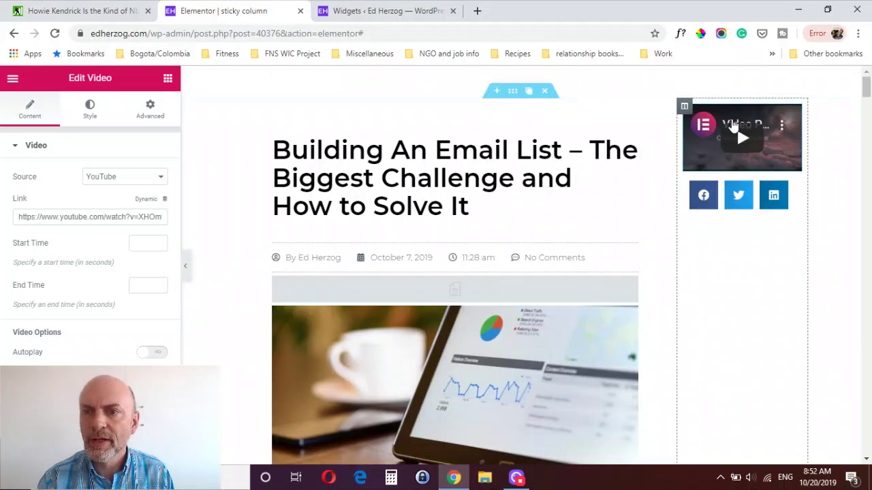
{"action": "mouse_move", "coordinate": [868, 93]}
{"action": "left_mouse_down"}
{"action": "mouse_move", "coordinate": [868, 125]}
{"action": "mouse_move", "coordinate": [868, 88]}
{"action": "left_mouse_up"}
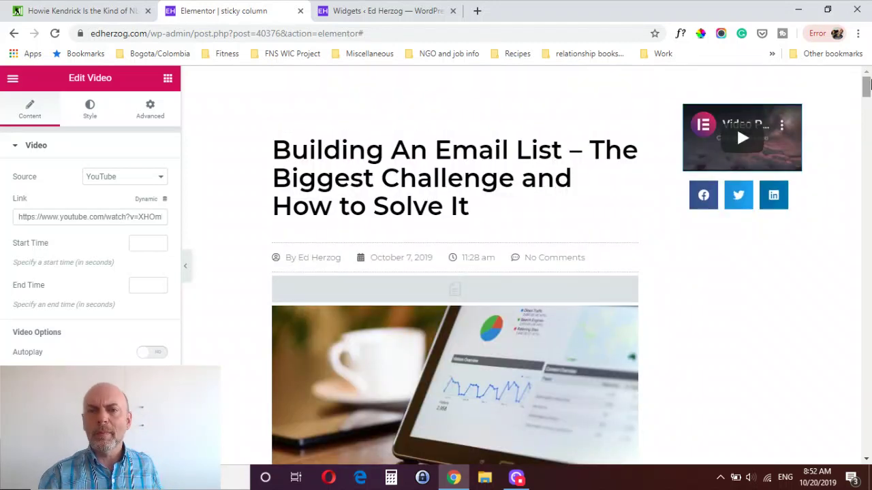
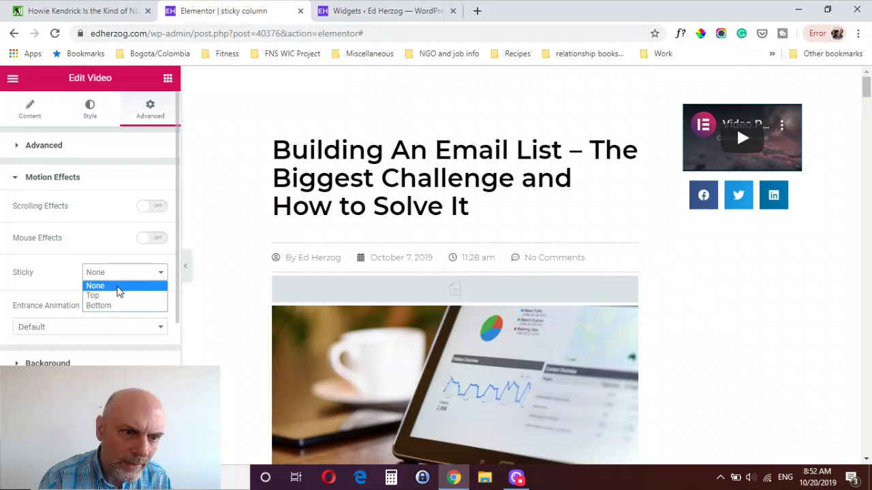
Step: Set Sticky to Top on both the Video and the Share Buttons widgets and check how they behave along the post
{"action": "left_click", "coordinate": [117, 296]}
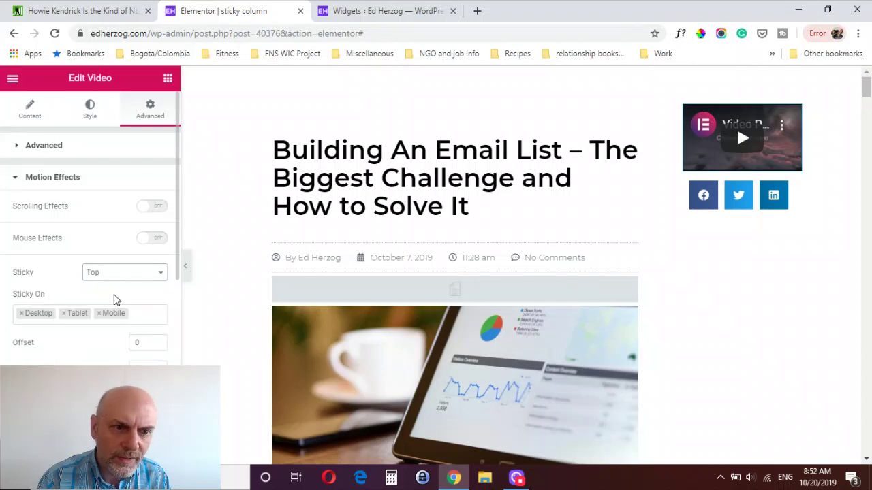
{"action": "left_click", "coordinate": [791, 191]}
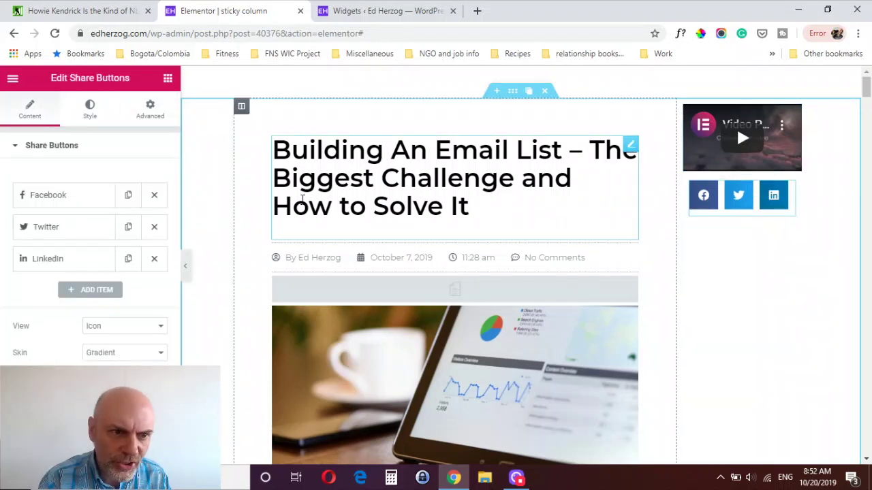
{"action": "left_click", "coordinate": [150, 108]}
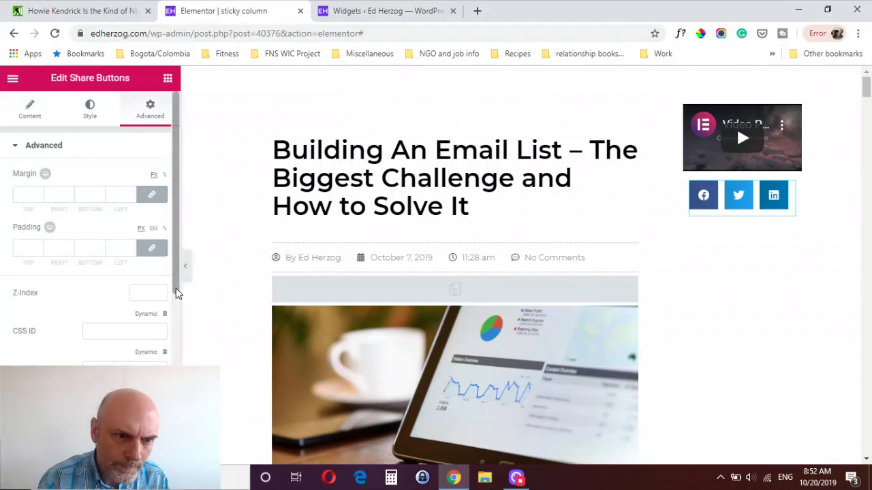
{"action": "scroll", "coordinate": [174, 293], "scroll_direction": "down", "scroll_amount": 3}
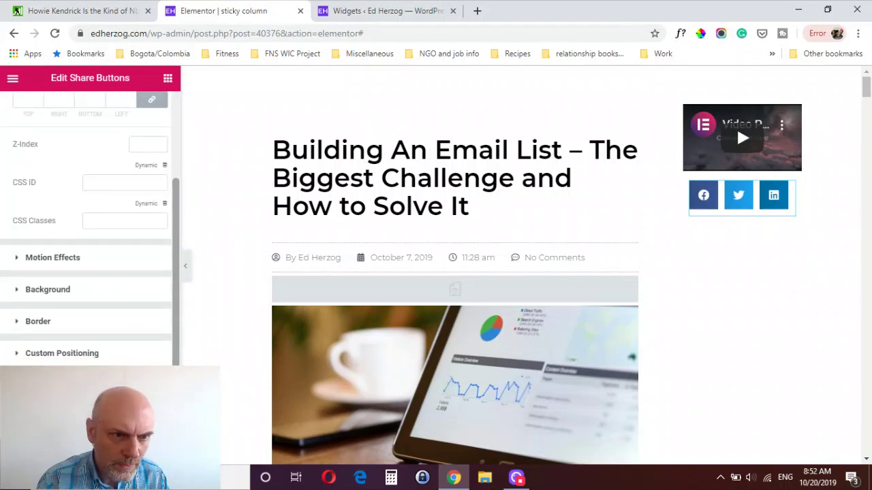
{"action": "left_click", "coordinate": [73, 248]}
{"action": "left_click", "coordinate": [115, 274]}
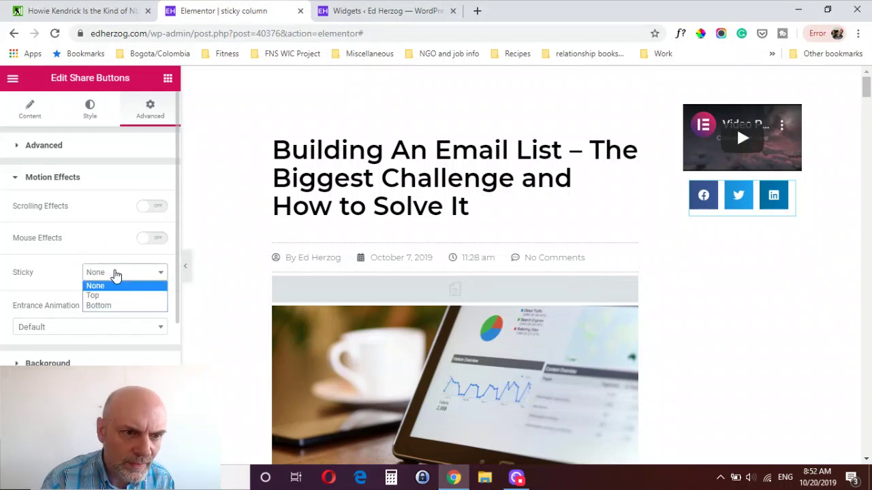
{"action": "left_click", "coordinate": [107, 295]}
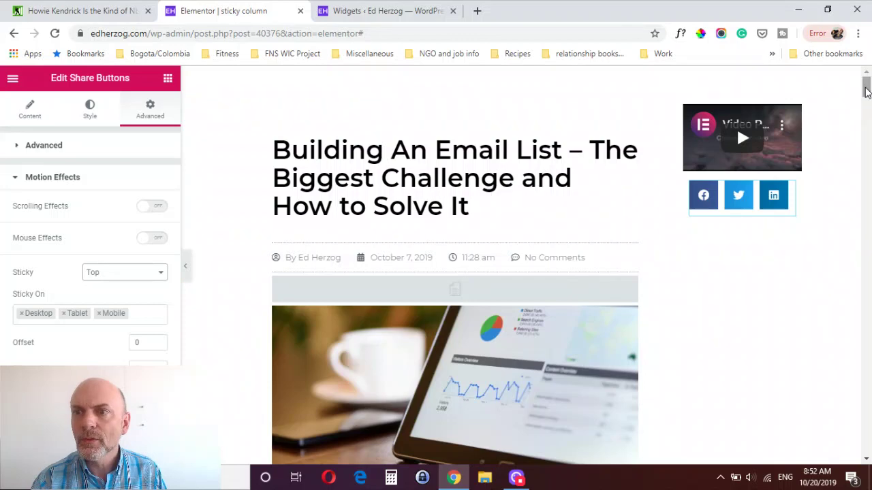
{"action": "left_click_drag", "start_coordinate": [865, 89], "coordinate": [867, 121]}
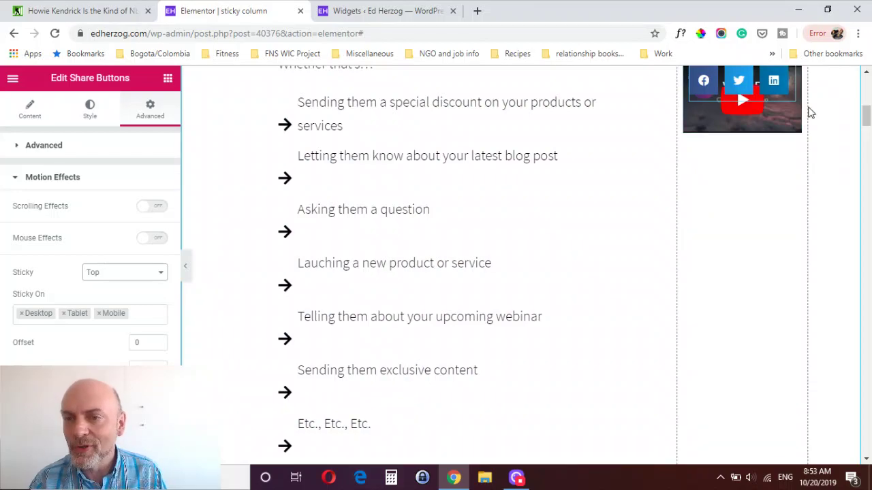
{"action": "left_click_drag", "start_coordinate": [865, 116], "coordinate": [865, 87]}
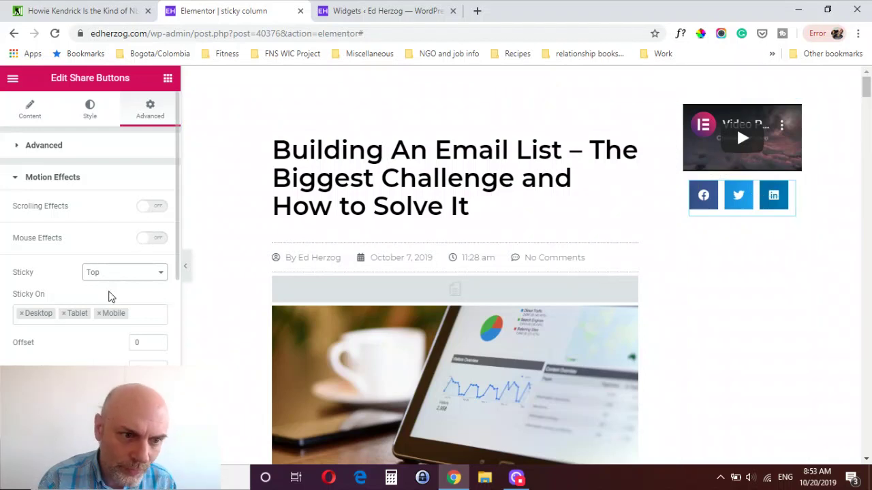
Step: Set the Sticky motion effect to None on both the Share Buttons widget and the Video widget
{"action": "left_click", "coordinate": [134, 278]}
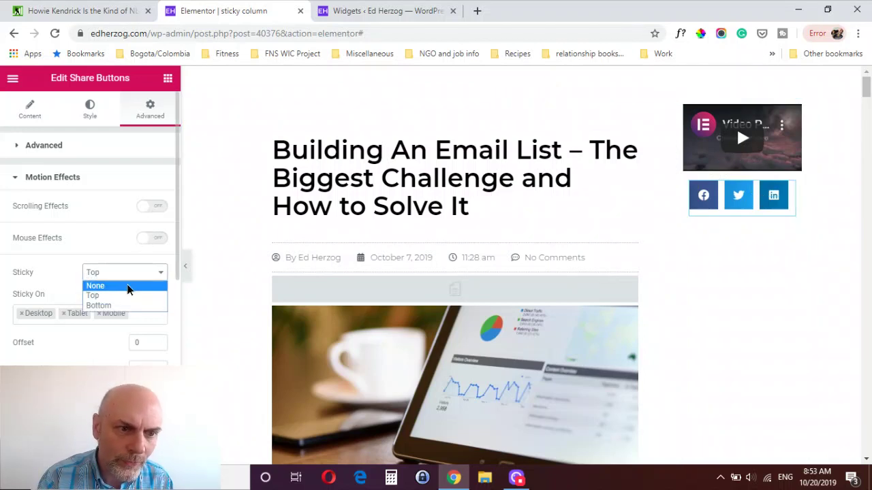
{"action": "left_click", "coordinate": [128, 286]}
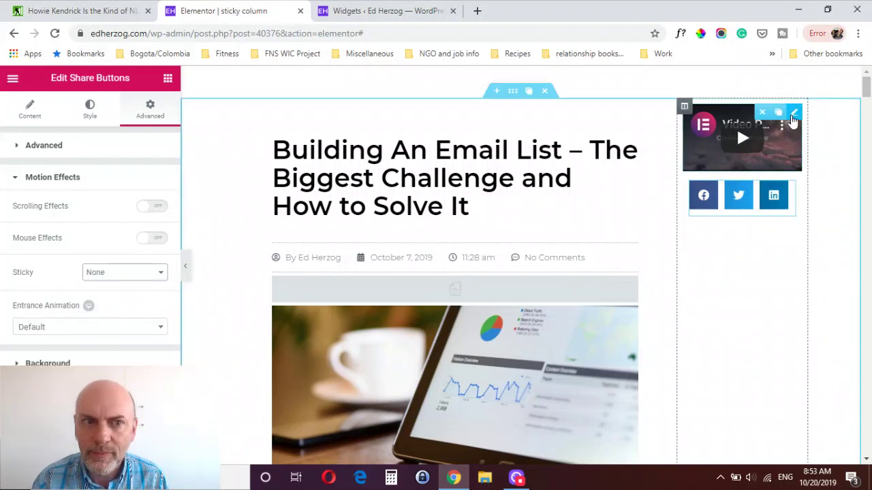
{"action": "left_click", "coordinate": [717, 125]}
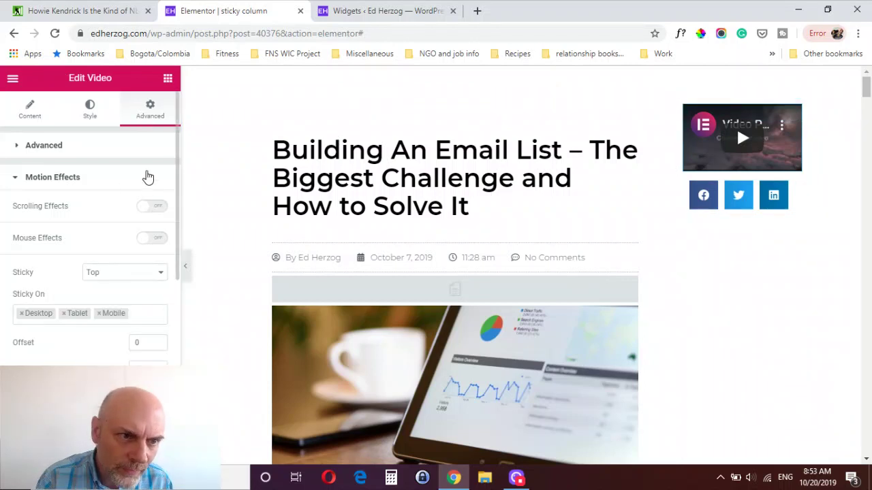
{"action": "left_click", "coordinate": [113, 278]}
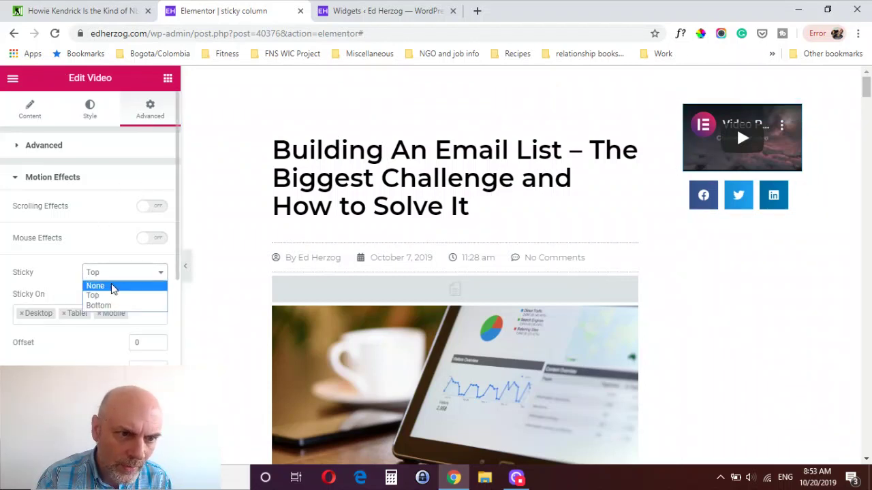
{"action": "left_click", "coordinate": [113, 283]}
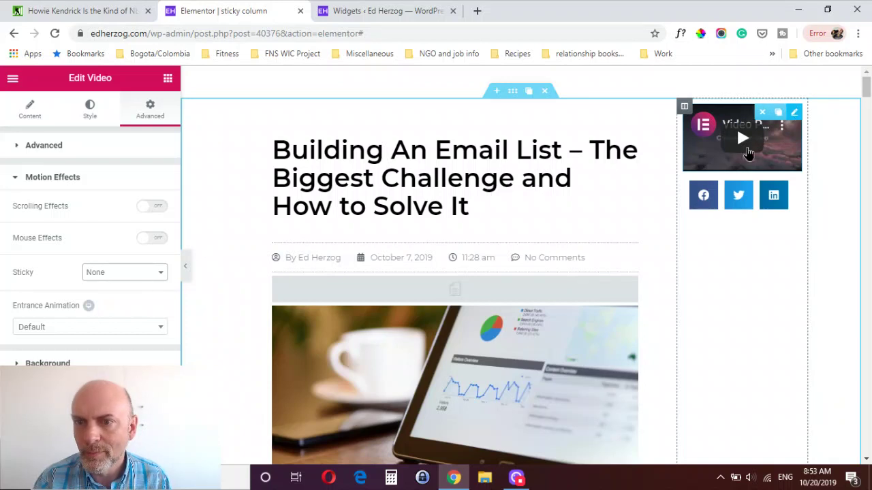
Step: Move the Video widget back into the Inner Section, directly below the share buttons
{"action": "left_click_drag", "start_coordinate": [743, 148], "coordinate": [712, 115]}
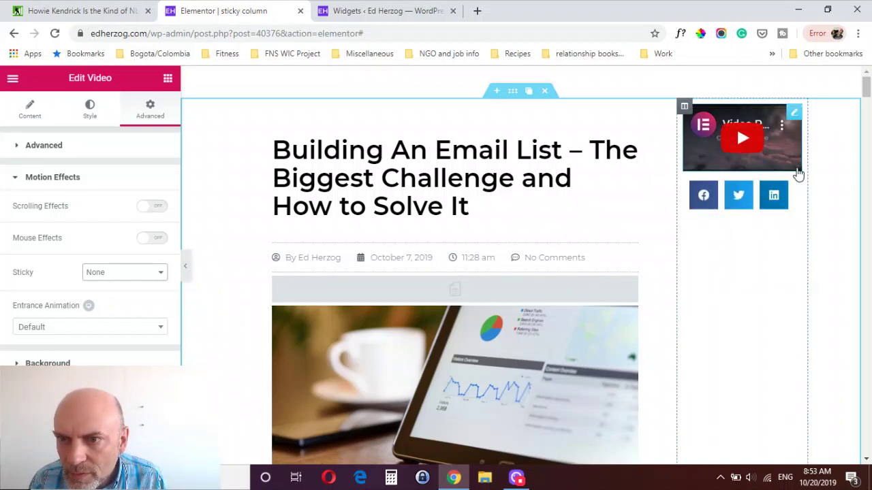
{"action": "left_click_drag", "start_coordinate": [798, 118], "coordinate": [744, 149]}
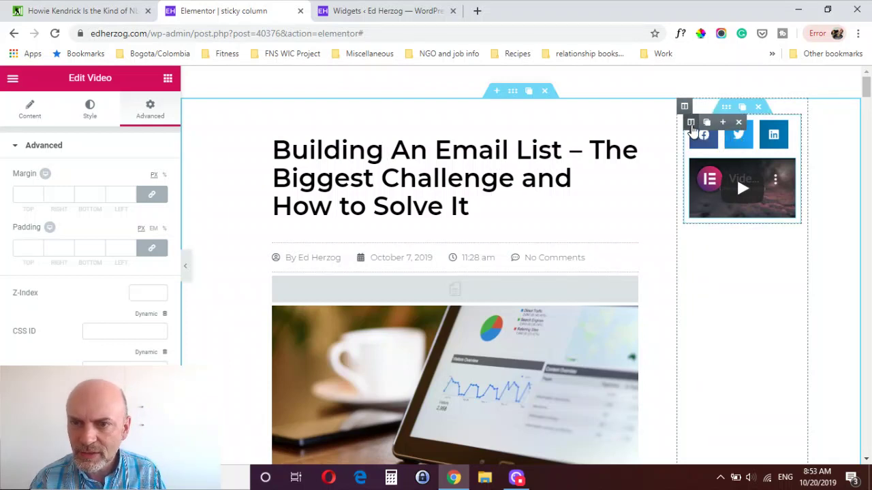
Step: Set the Inner Section's Sticky motion effect to Top and check how the share buttons and video behave together along the post
{"action": "left_click", "coordinate": [726, 108]}
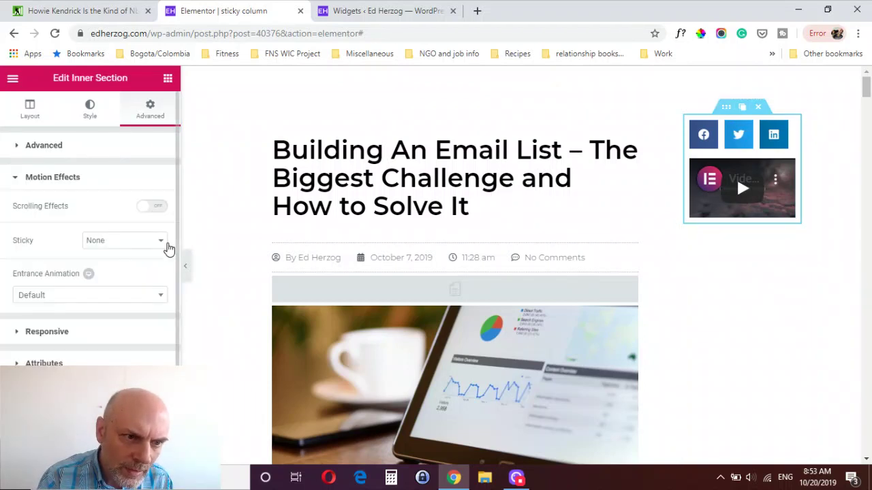
{"action": "left_click", "coordinate": [141, 247]}
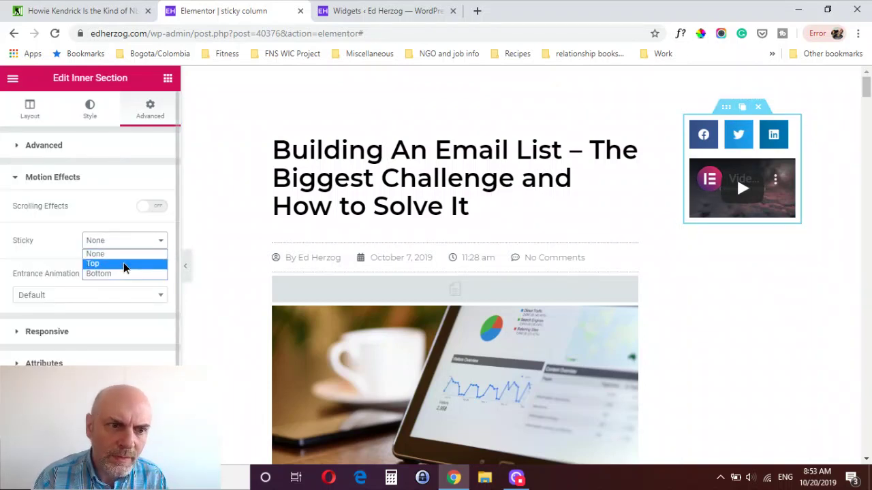
{"action": "left_click", "coordinate": [124, 265]}
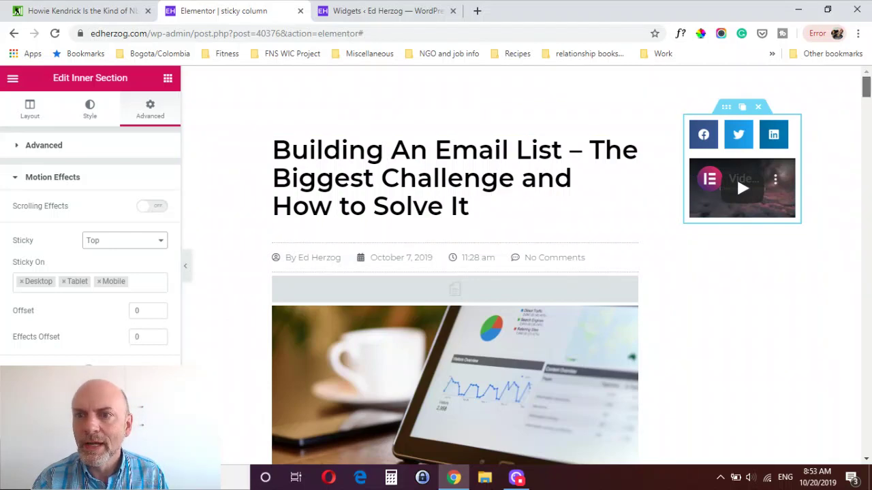
{"action": "left_click_drag", "start_coordinate": [867, 87], "coordinate": [869, 135]}
{"action": "scroll", "coordinate": [869, 136], "scroll_direction": "down", "scroll_amount": 8}
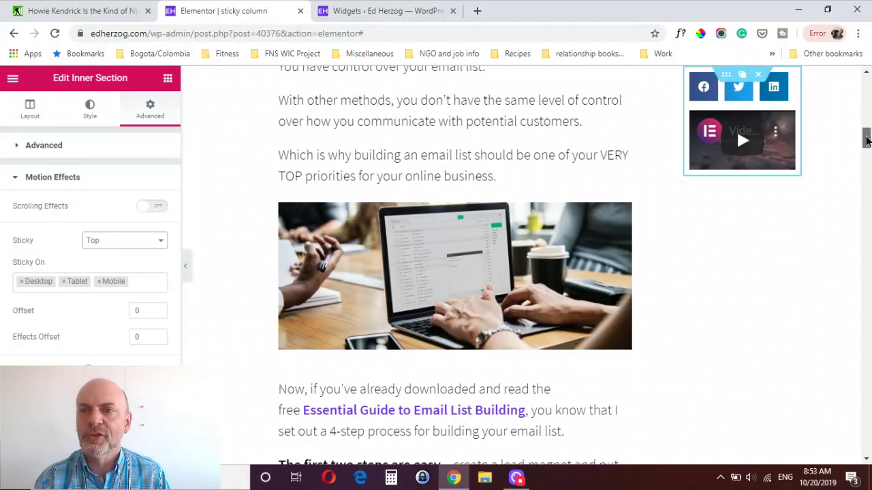
{"action": "scroll", "coordinate": [455, 266], "scroll_direction": "down", "scroll_amount": 5}
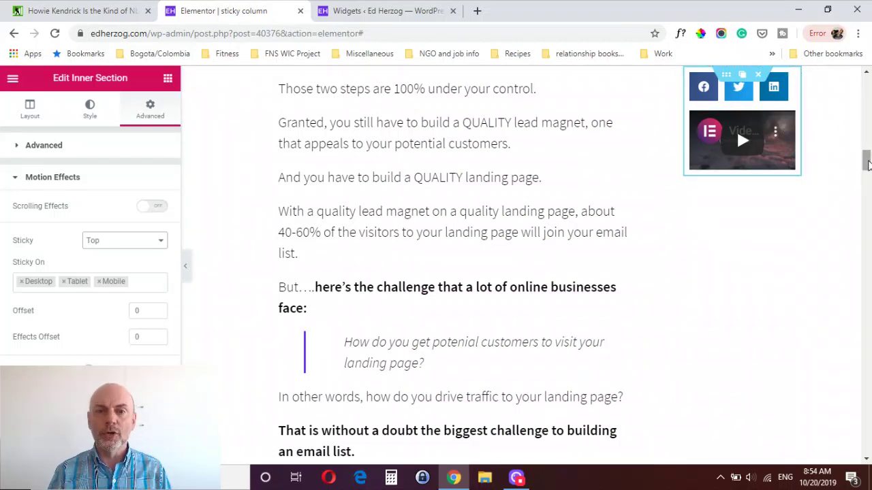
{"action": "left_click_drag", "start_coordinate": [867, 163], "coordinate": [867, 85]}
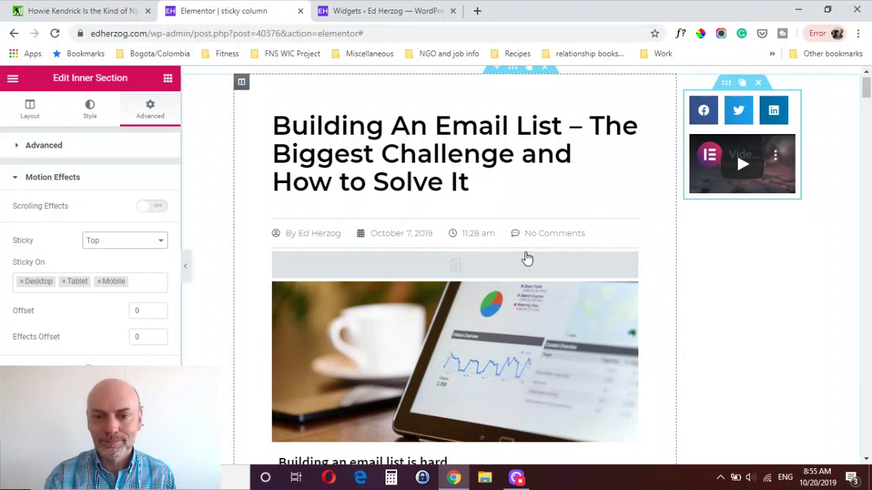
{"action": "left_click", "coordinate": [517, 478]}
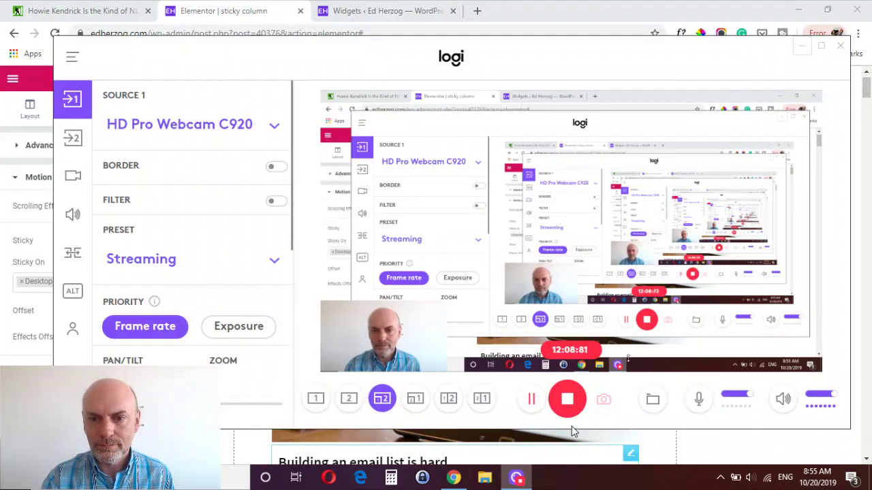